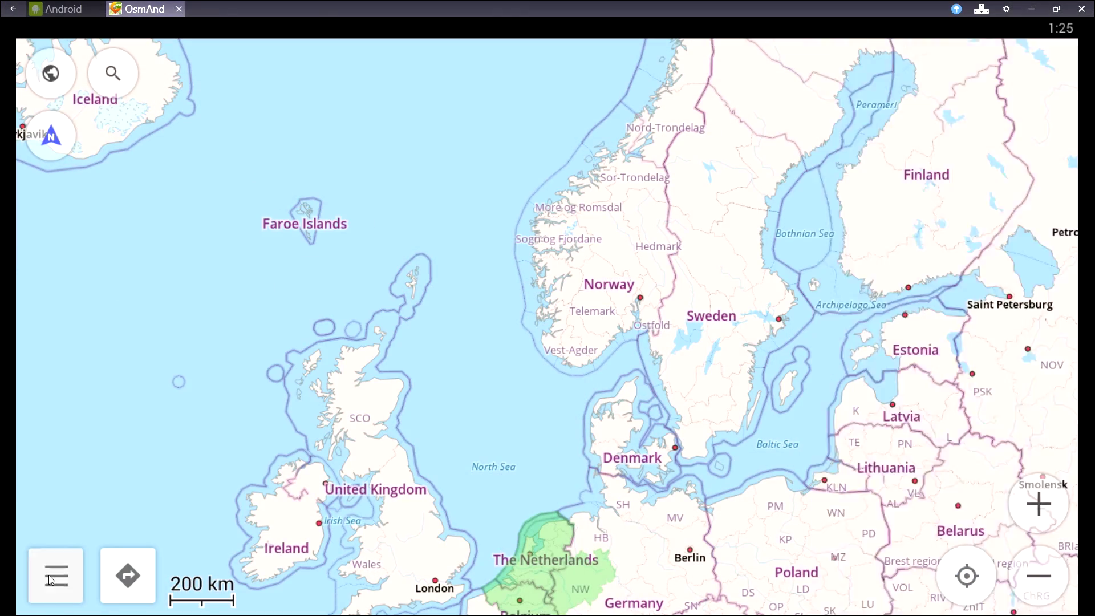
# Step: Turn on 'Access from map' in the dashboard configuration and apply it
pyautogui.click(56, 576)
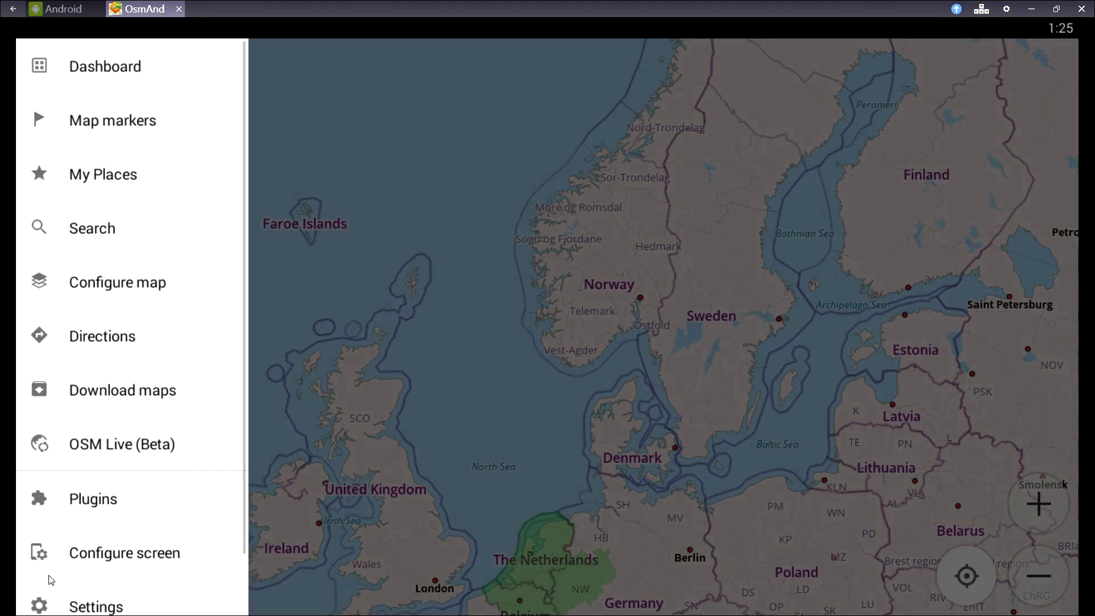
pyautogui.click(109, 68)
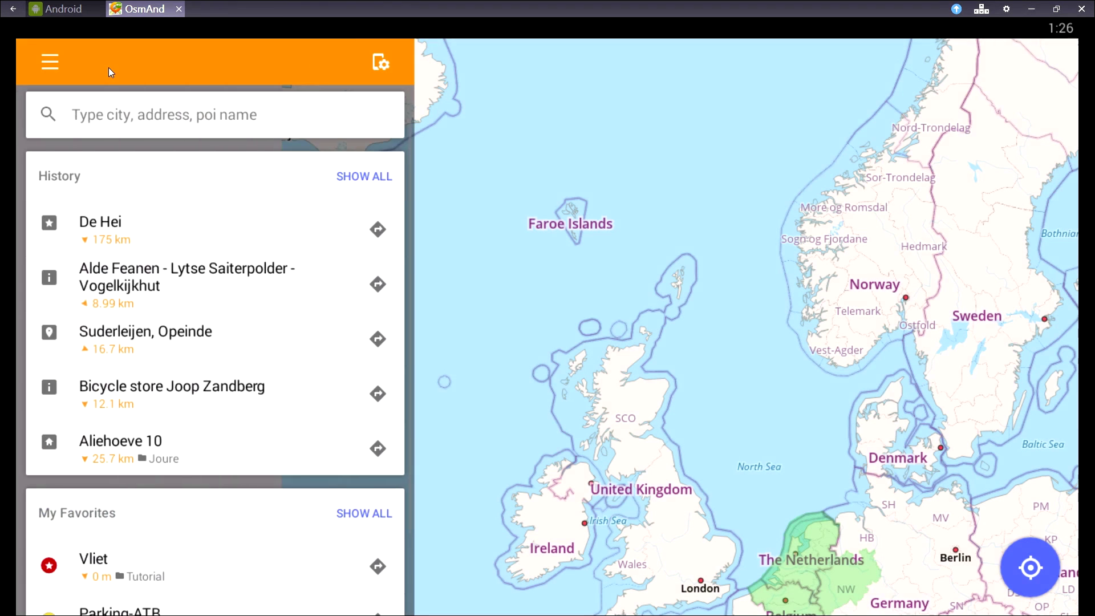
pyautogui.click(379, 59)
pyautogui.click(696, 197)
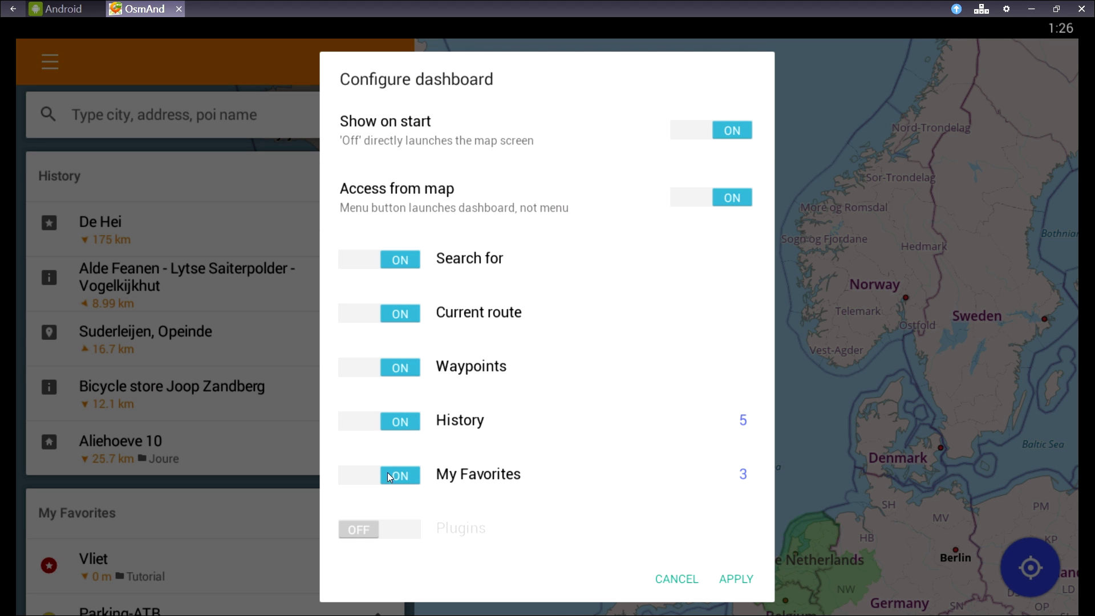
pyautogui.click(136, 72)
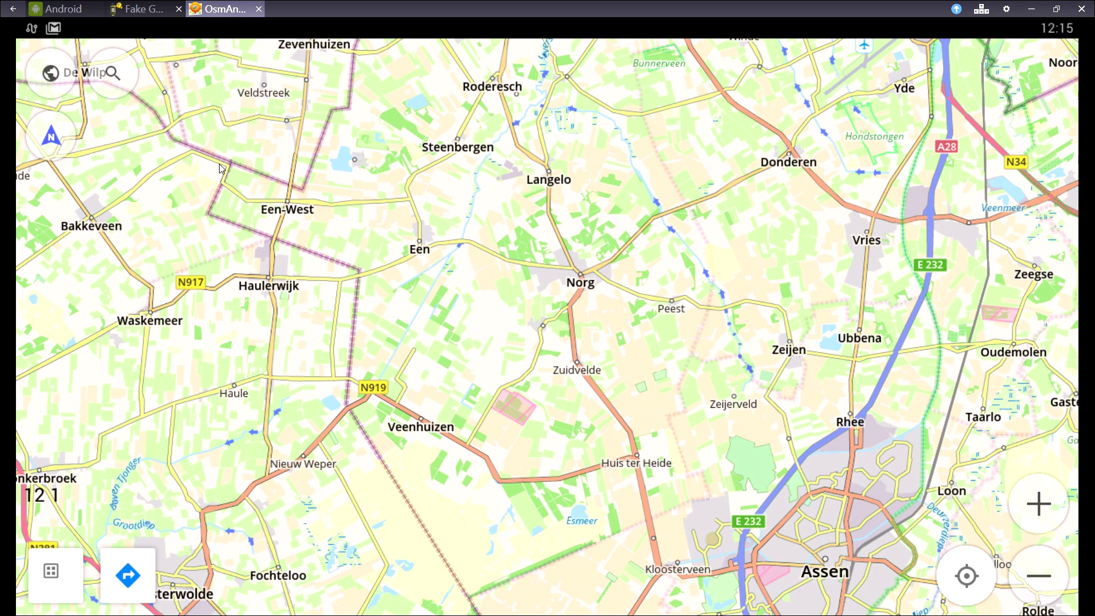
# Step: Set the map orientation to rotate toward the direction of movement
pyautogui.click(52, 138)
pyautogui.click(51, 138)
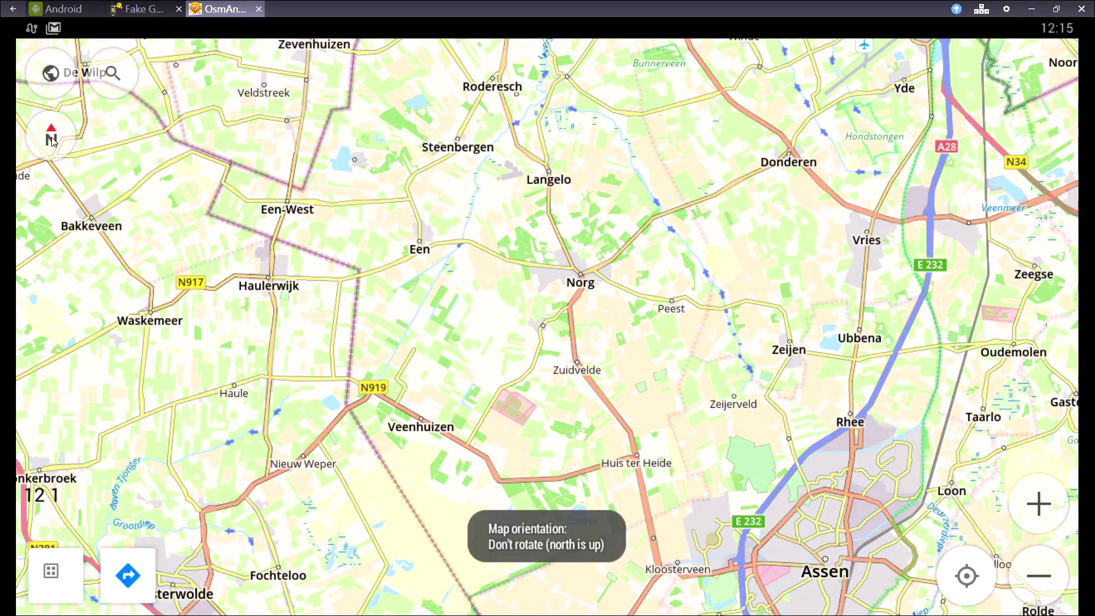
pyautogui.click(52, 138)
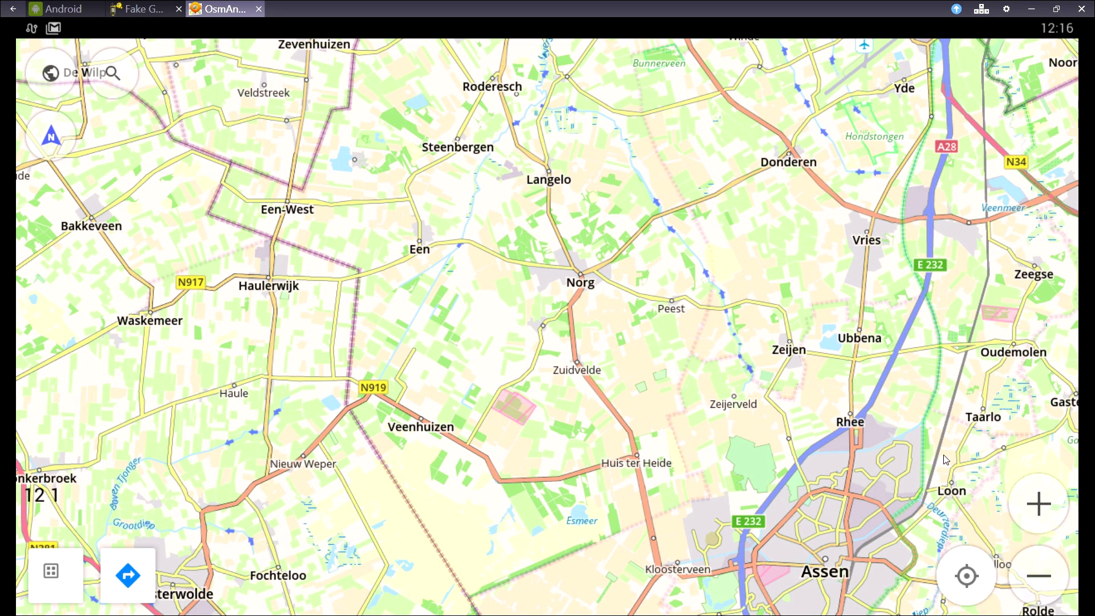
# Step: Centre the map on the current position in Leeuwarden and zoom in to street level
pyautogui.click(966, 577)
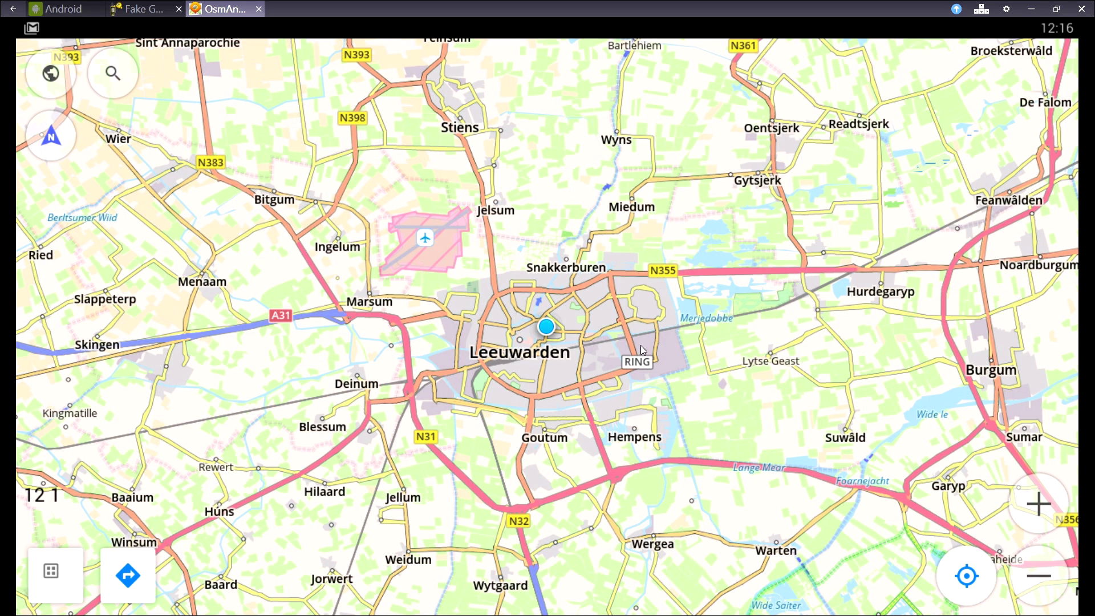
pyautogui.click(1045, 507)
pyautogui.click(1045, 508)
pyautogui.click(1045, 505)
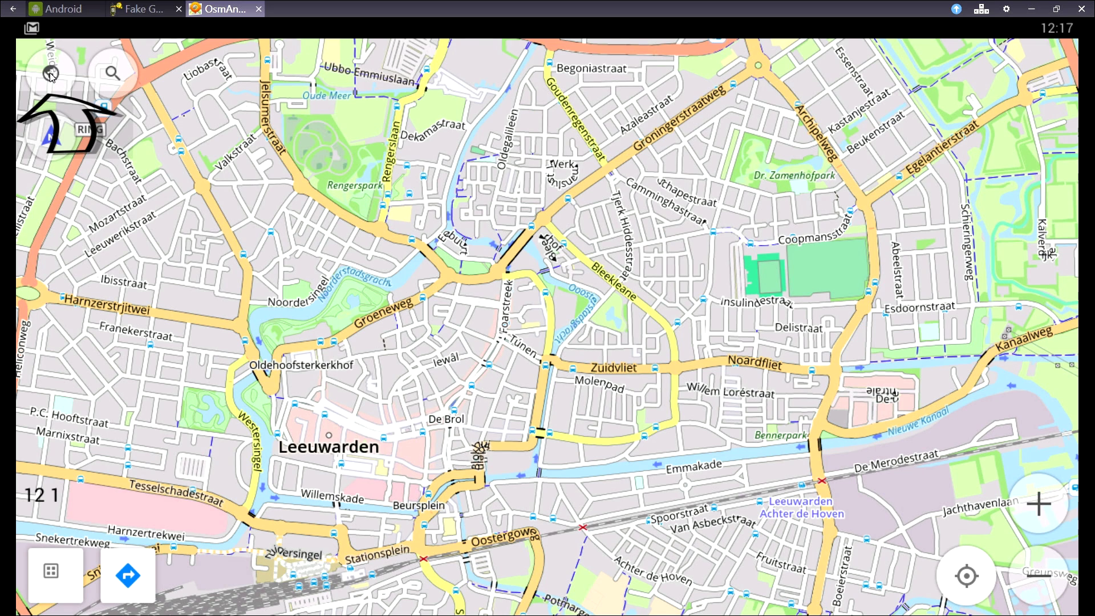
# Step: Hide cycle routes and MTB routes in the bicycle profile's Routes settings
pyautogui.click(51, 73)
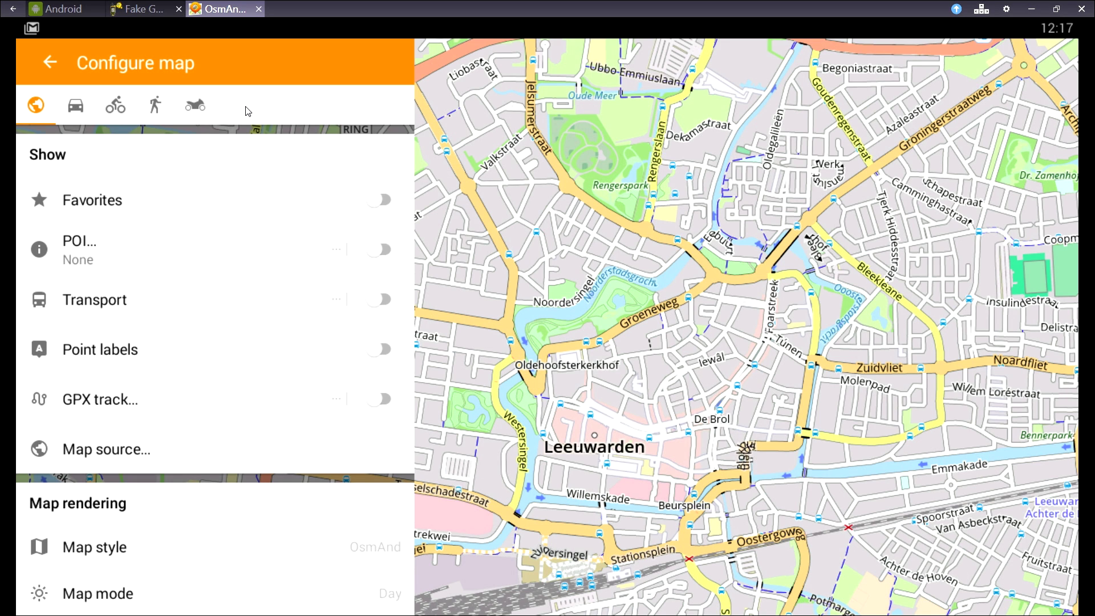
pyautogui.click(115, 105)
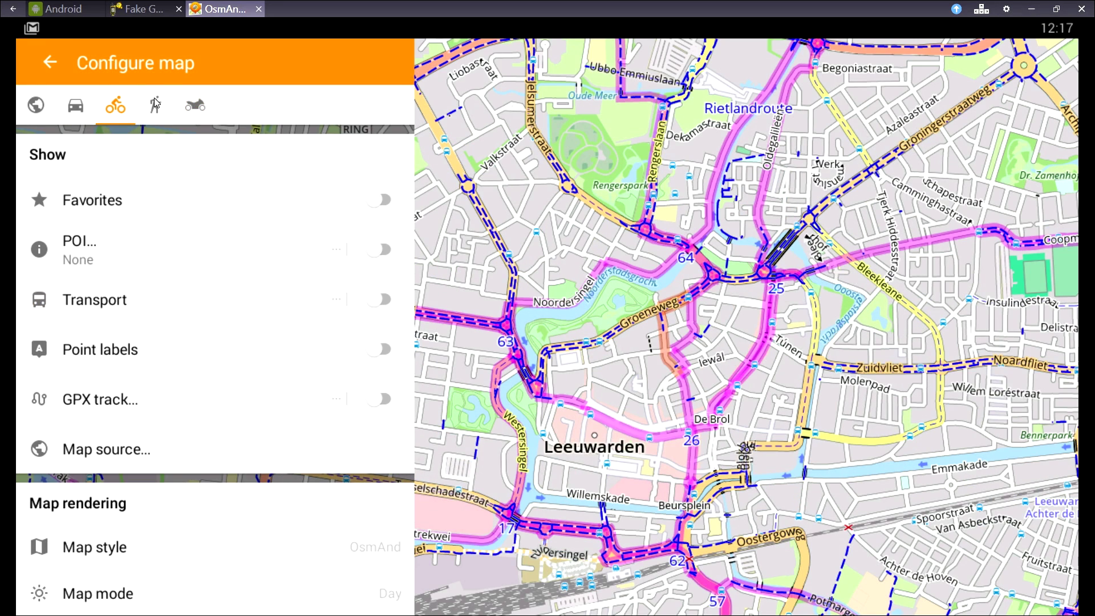
pyautogui.moveTo(232, 587); pyautogui.dragTo(238, 252)
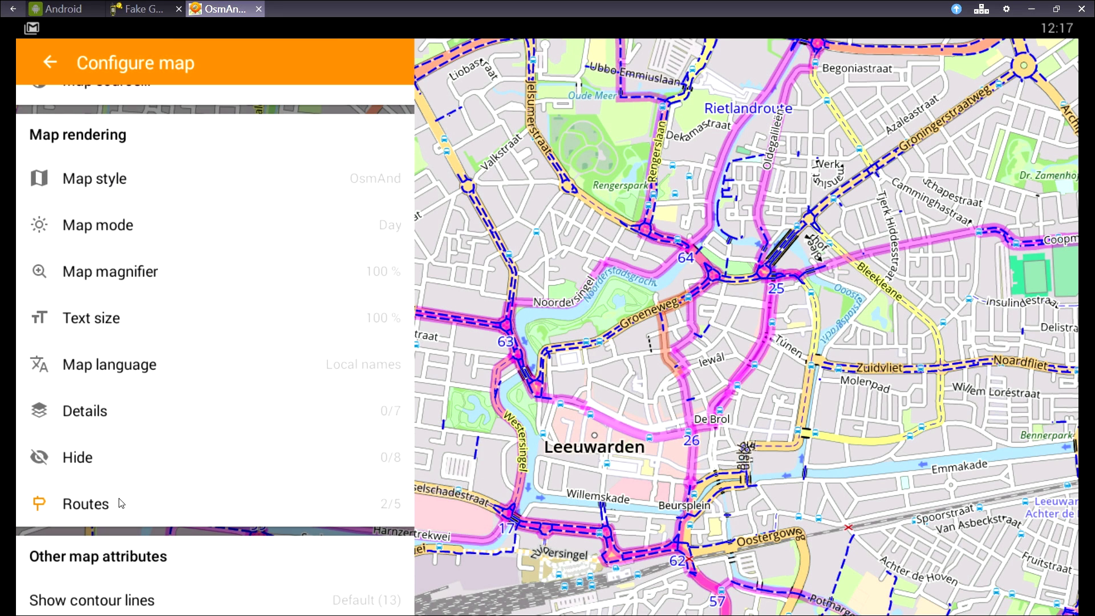
pyautogui.click(86, 504)
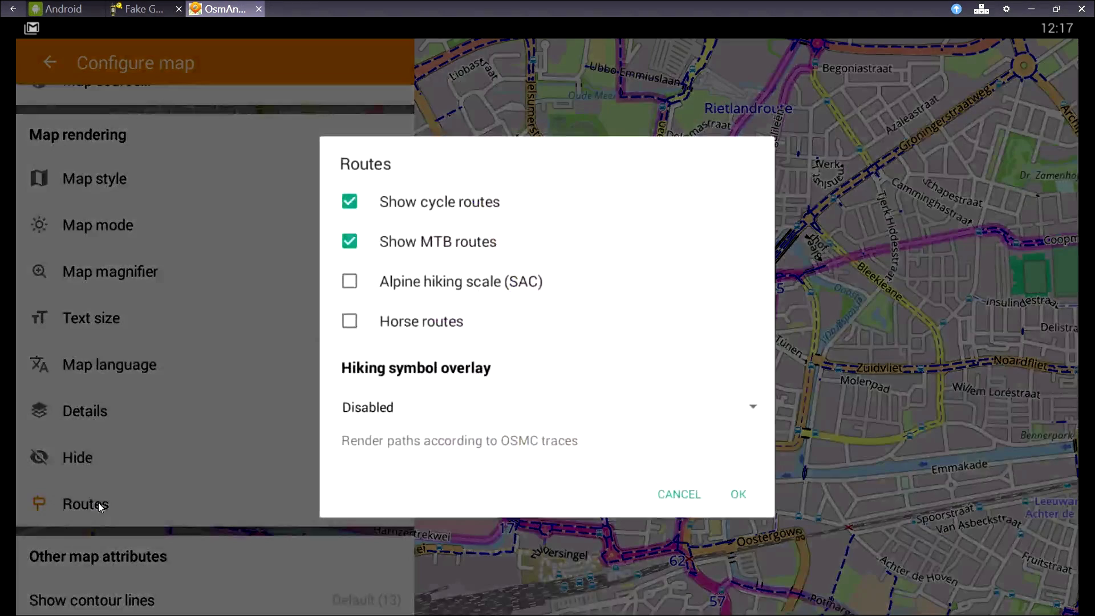
pyautogui.click(349, 202)
pyautogui.click(350, 239)
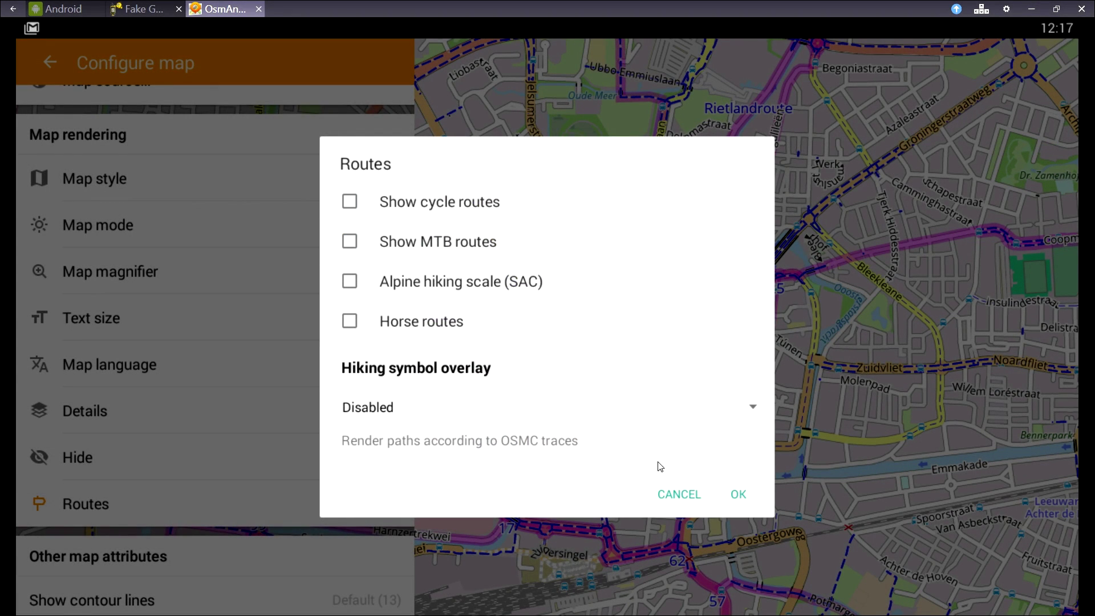
pyautogui.click(790, 337)
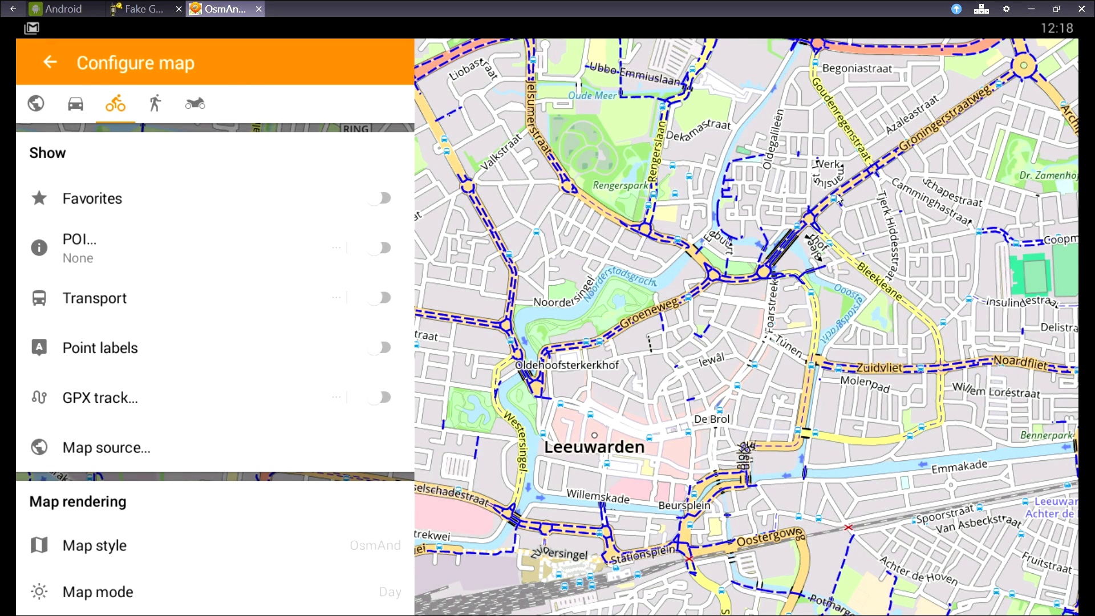
# Step: Turn cycle routes and MTB routes back on in the Routes settings
pyautogui.click(77, 105)
pyautogui.scroll(-5, 92, 514)
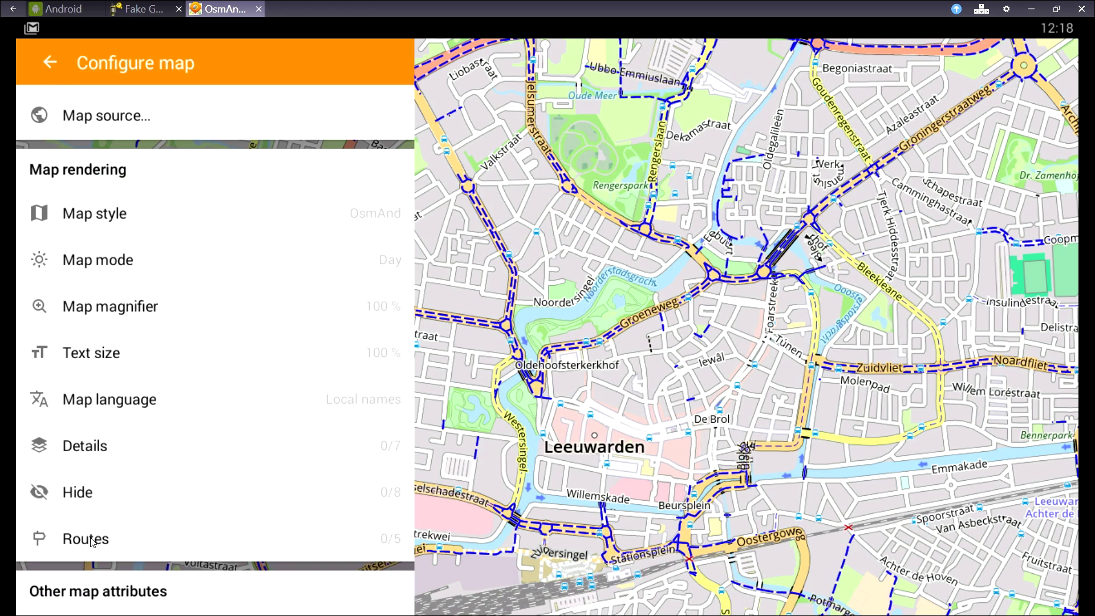
pyautogui.click(85, 539)
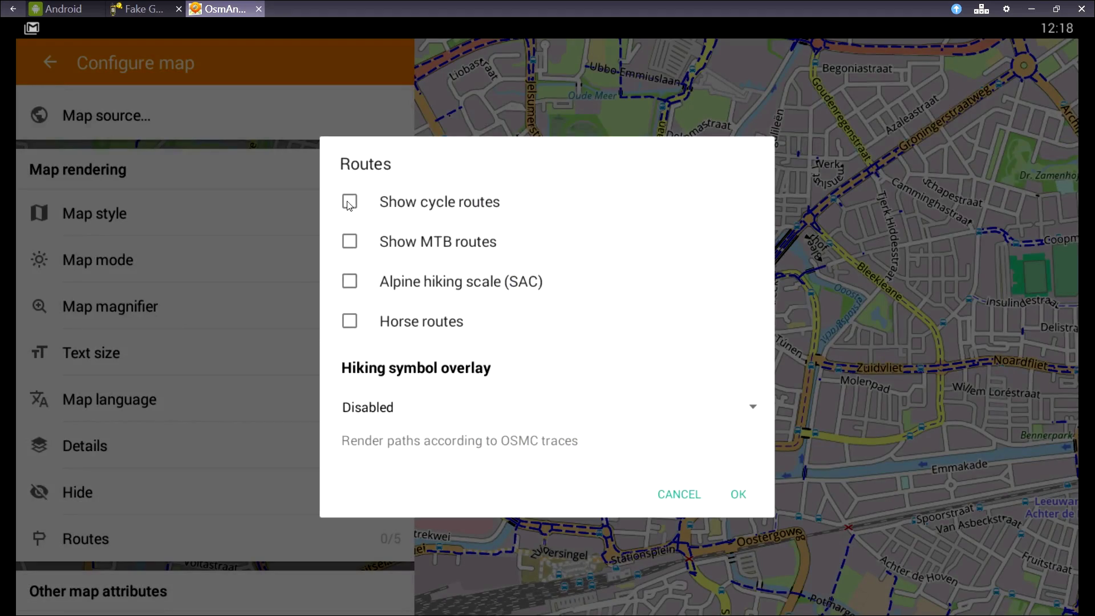
pyautogui.click(350, 202)
pyautogui.click(476, 248)
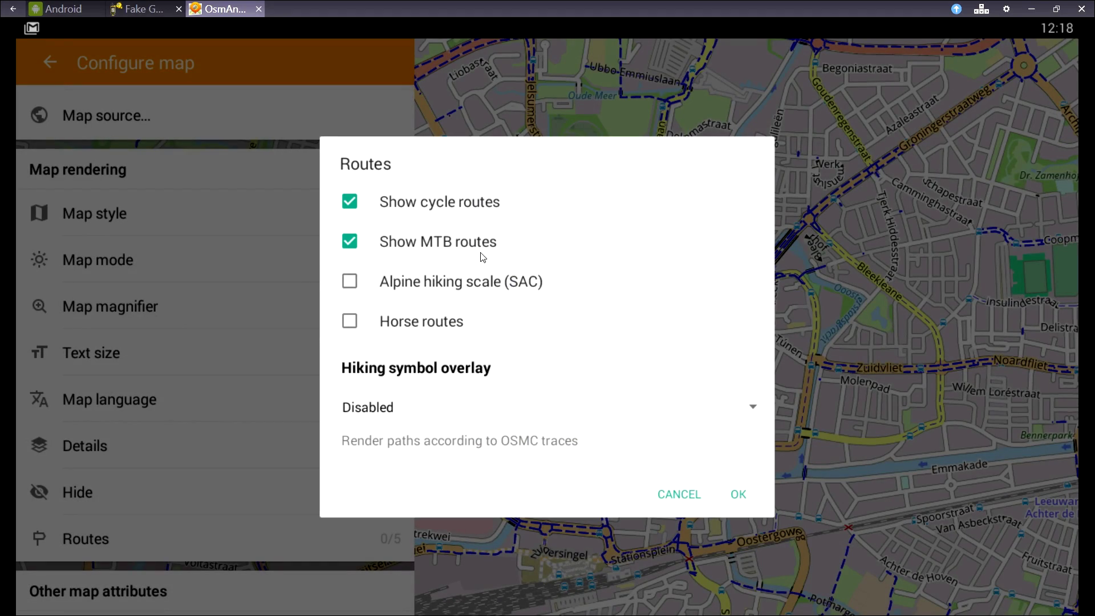
pyautogui.click(737, 501)
pyautogui.click(52, 61)
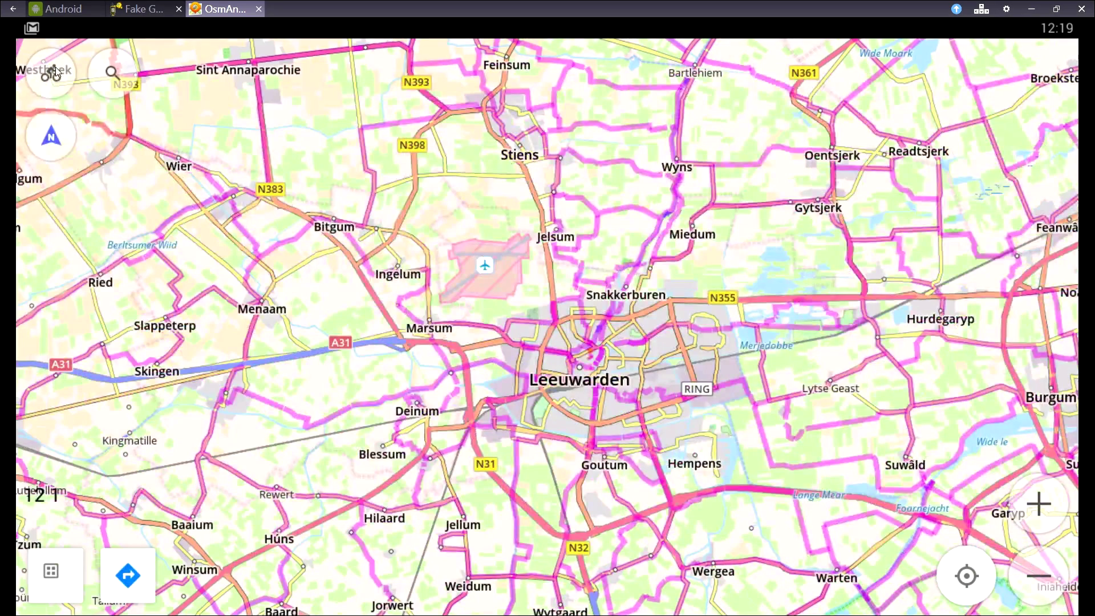
# Step: In the walking profile, switch the Transport layer off, then enable Transport stops
pyautogui.click(56, 74)
pyautogui.moveTo(220, 105); pyautogui.dragTo(221, 435)
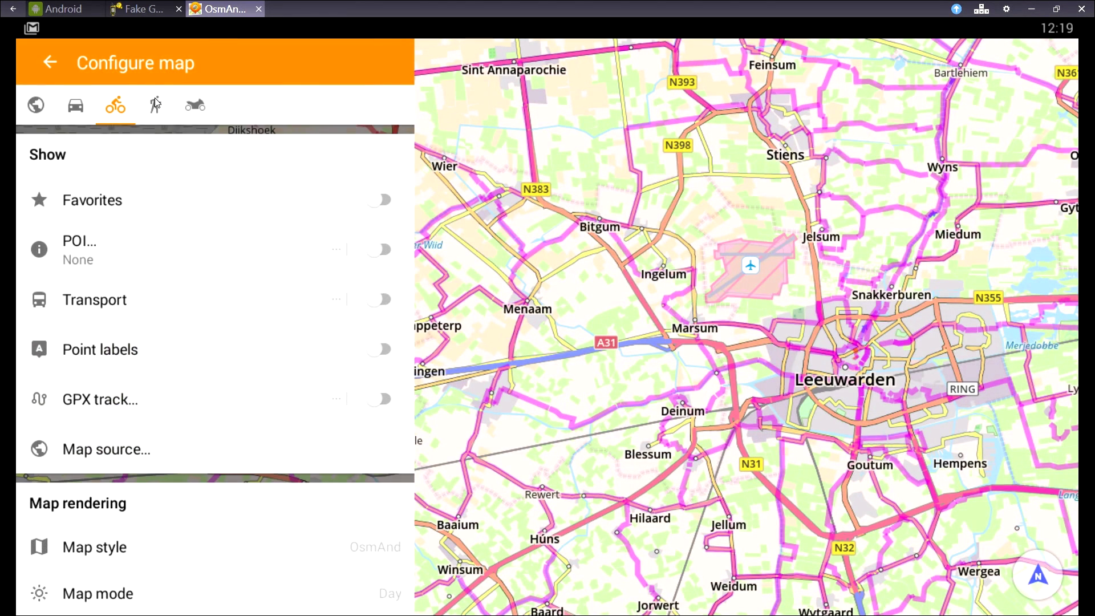
pyautogui.click(155, 105)
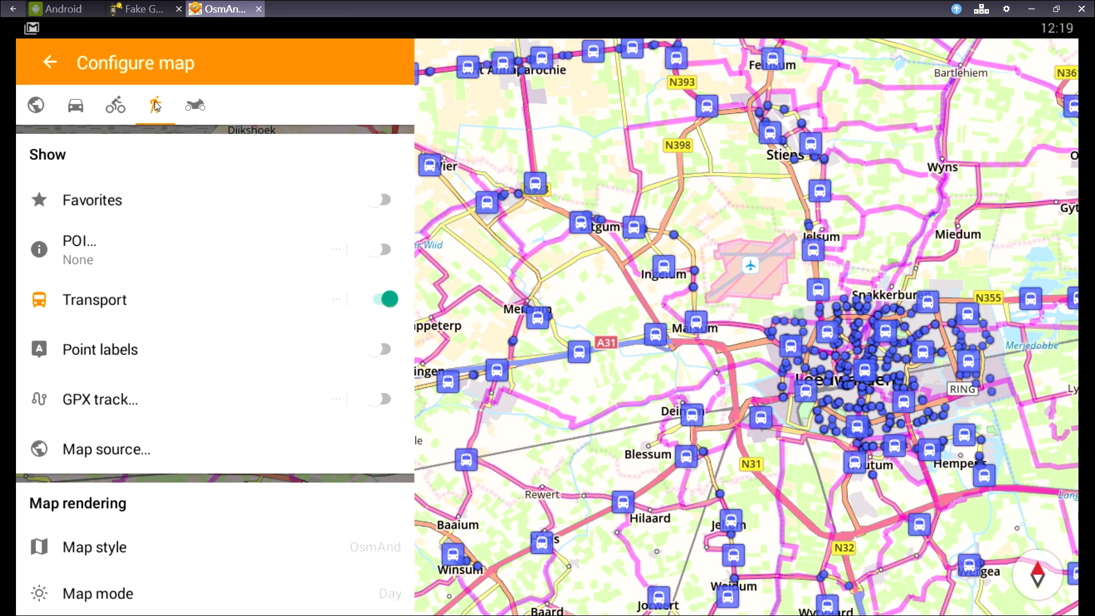
pyautogui.click(388, 299)
pyautogui.click(362, 300)
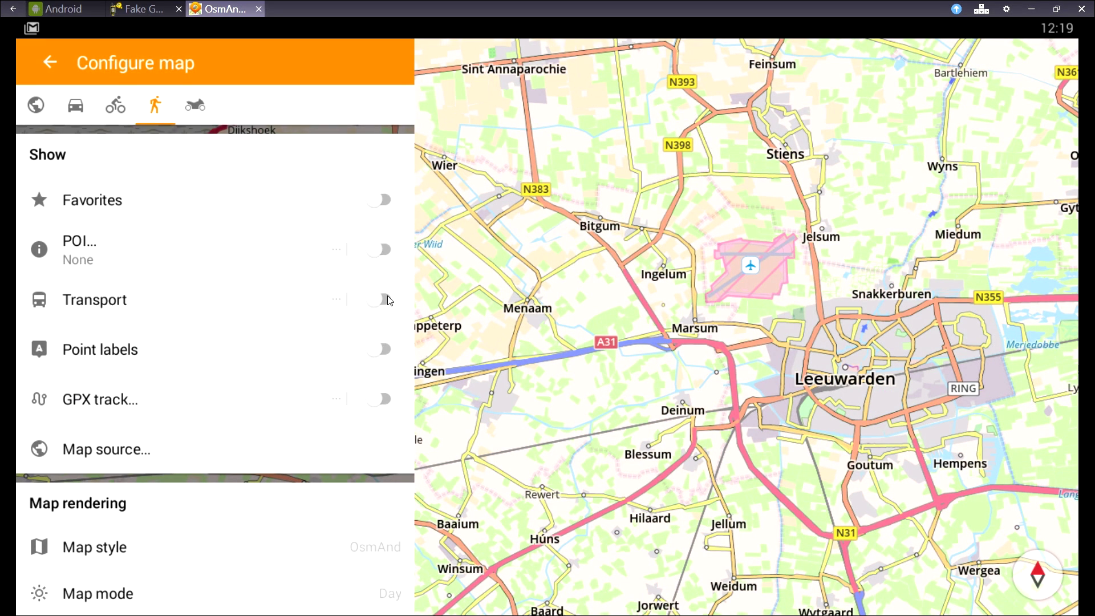
pyautogui.click(378, 299)
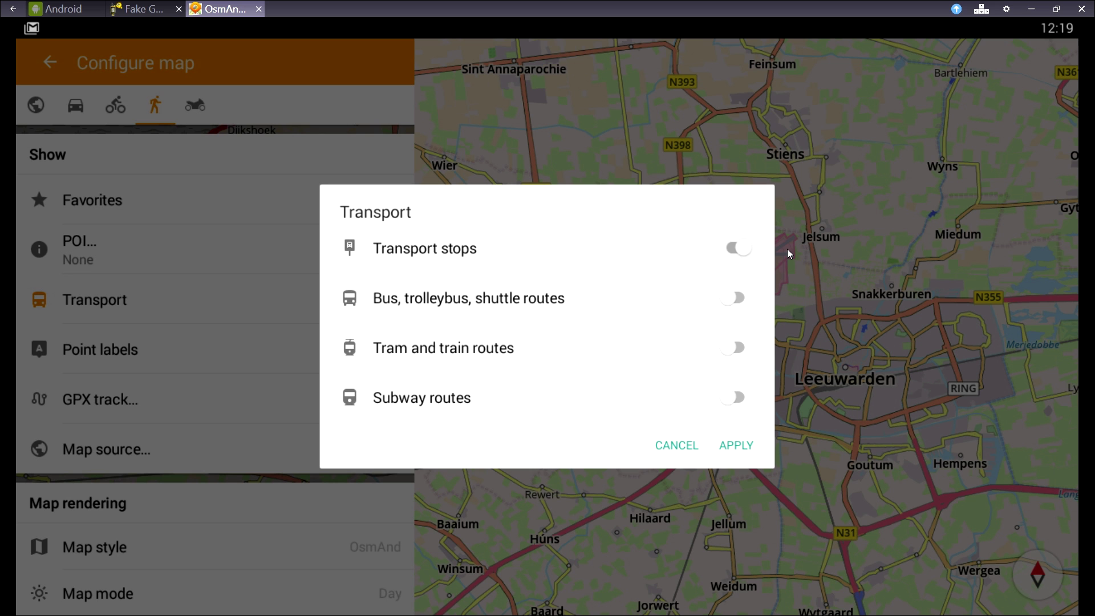
pyautogui.click(740, 247)
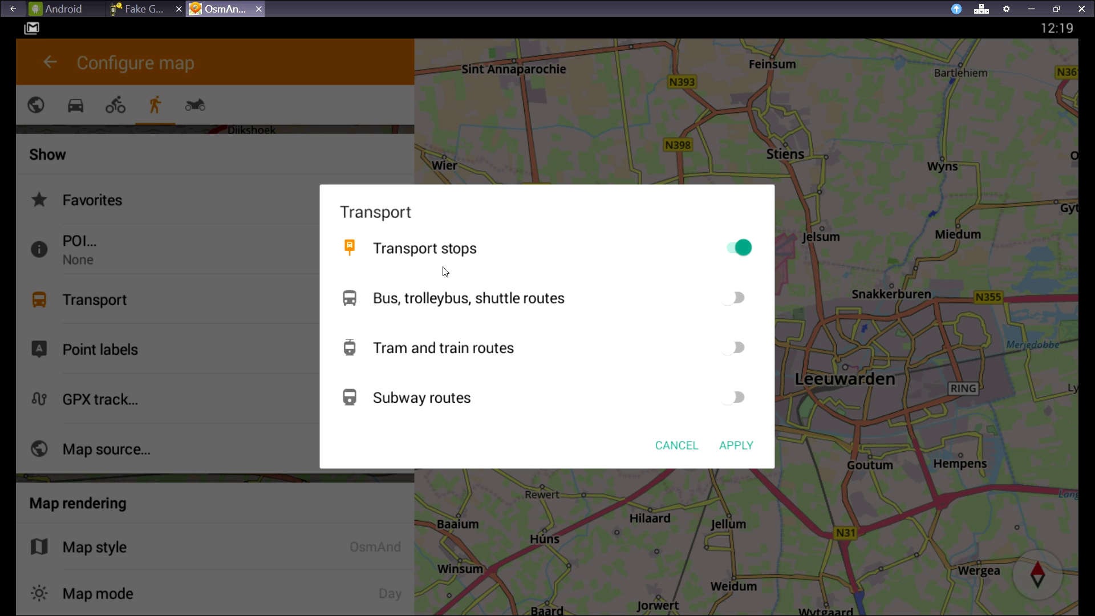
pyautogui.click(736, 445)
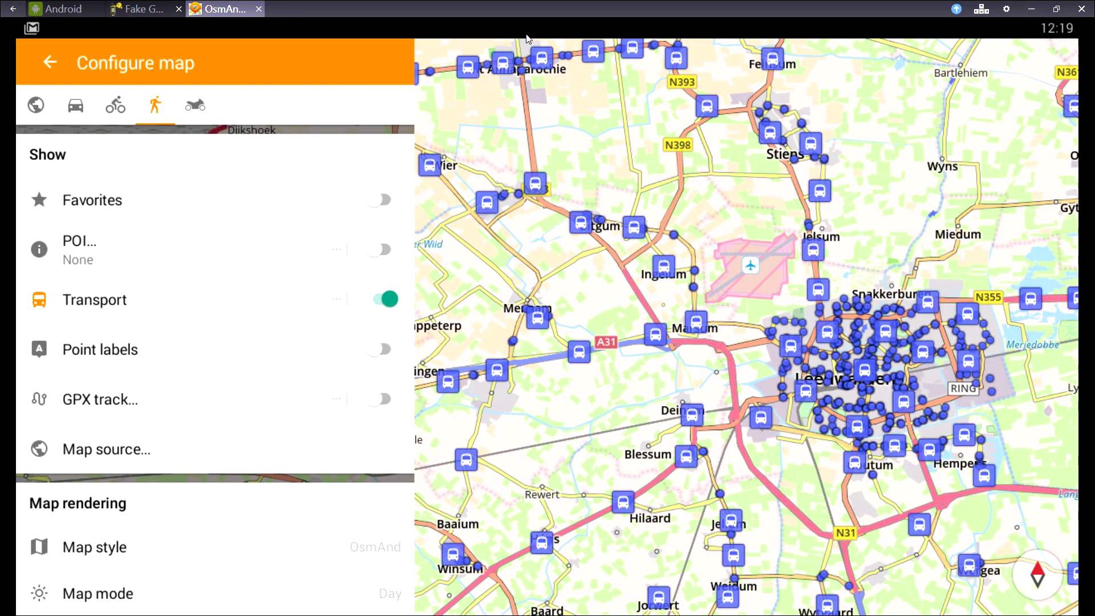
pyautogui.moveTo(215, 408); pyautogui.dragTo(220, 173)
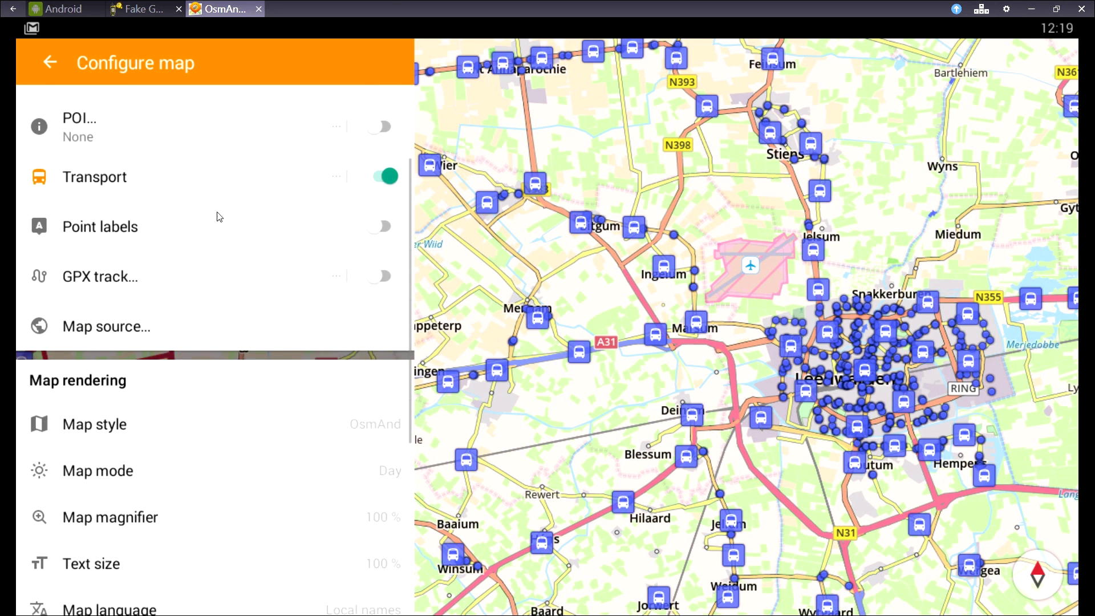
# Step: Set the Hiking symbol overlay to 'Coloring according to OSMC'
pyautogui.scroll(-3, 196, 491)
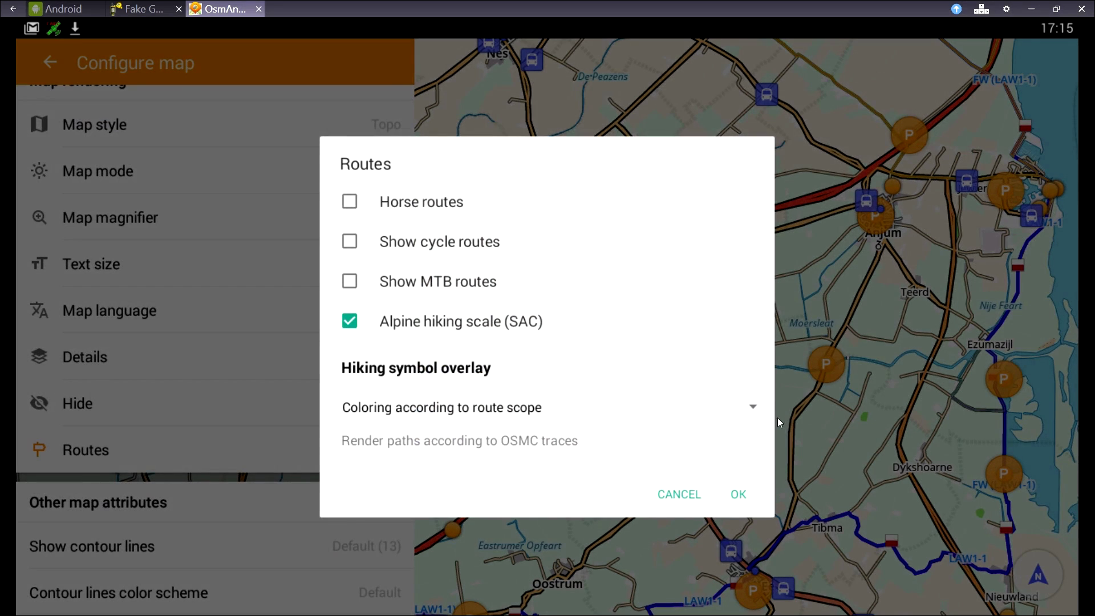
pyautogui.click(747, 409)
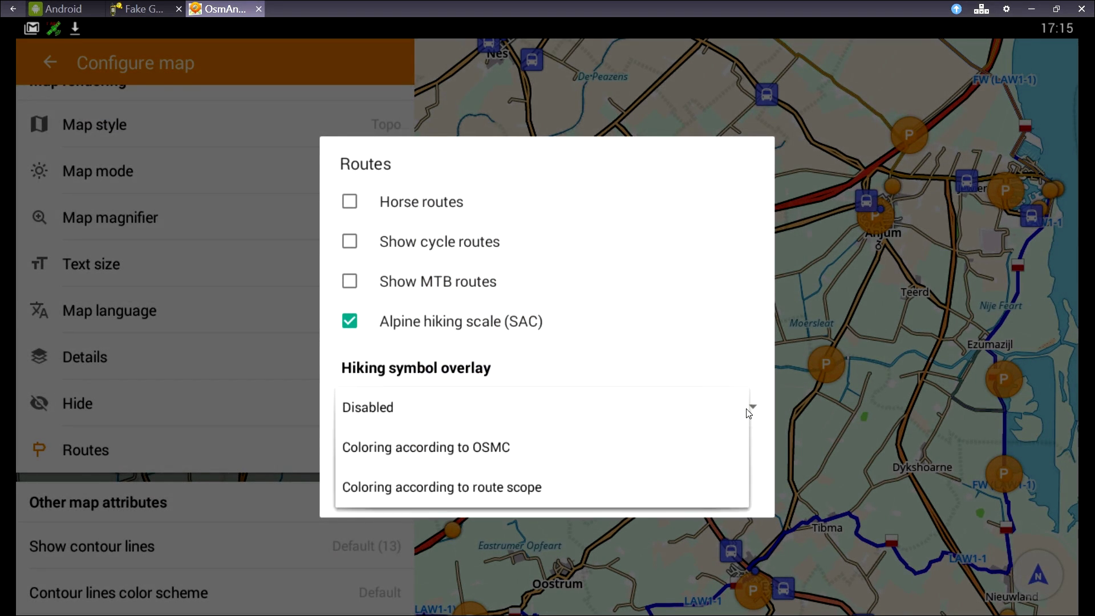
pyautogui.click(458, 447)
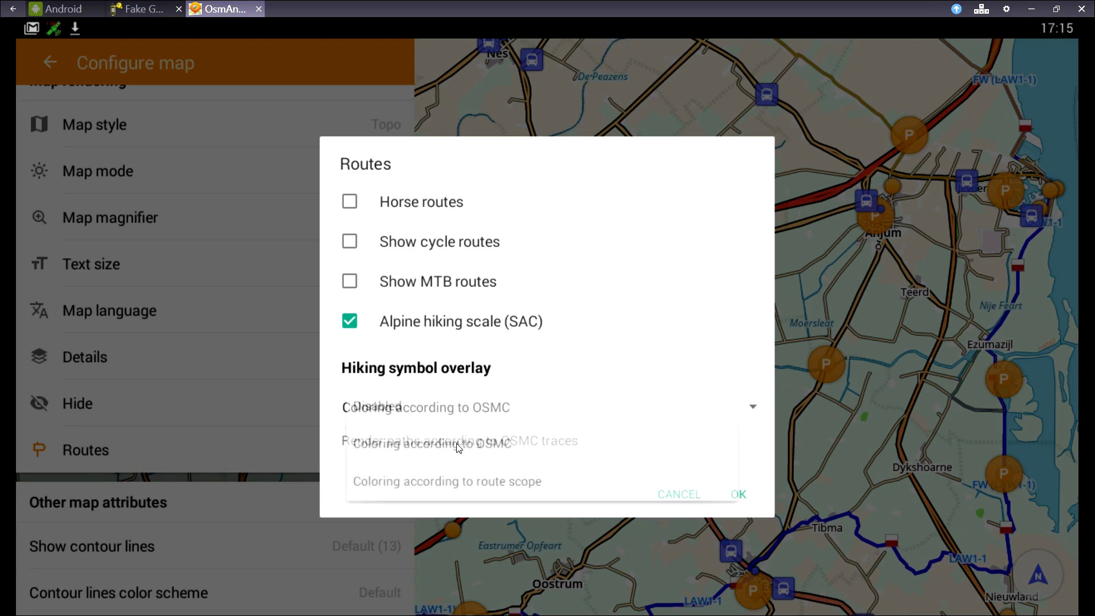
pyautogui.click(739, 494)
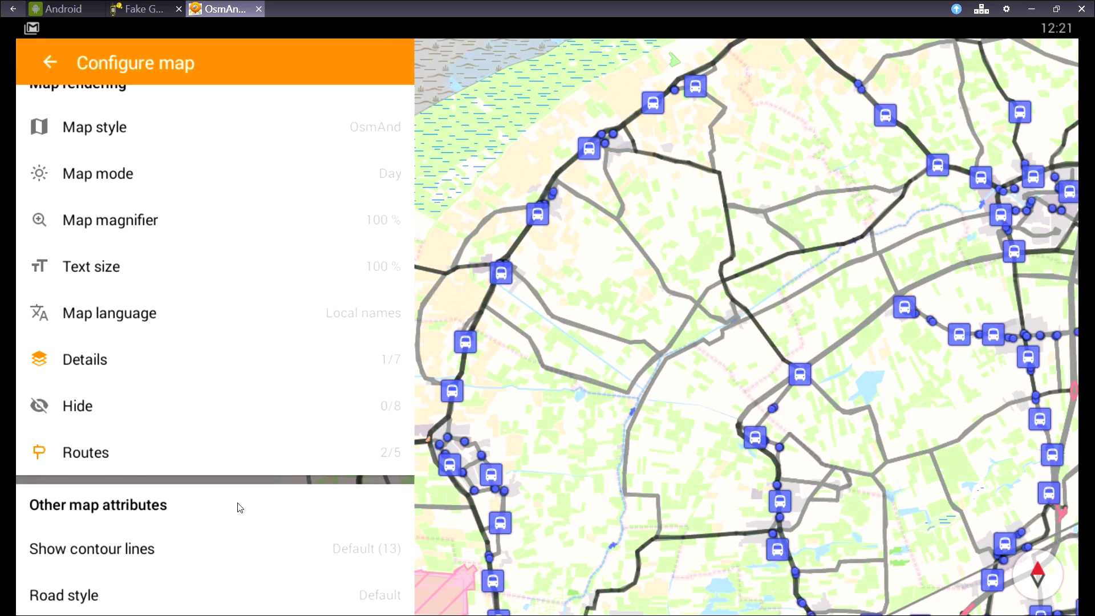
# Step: Switch the map style to Topo and add 'Show road quality' to the map details
pyautogui.moveTo(234, 188); pyautogui.dragTo(232, 311)
pyautogui.click(177, 244)
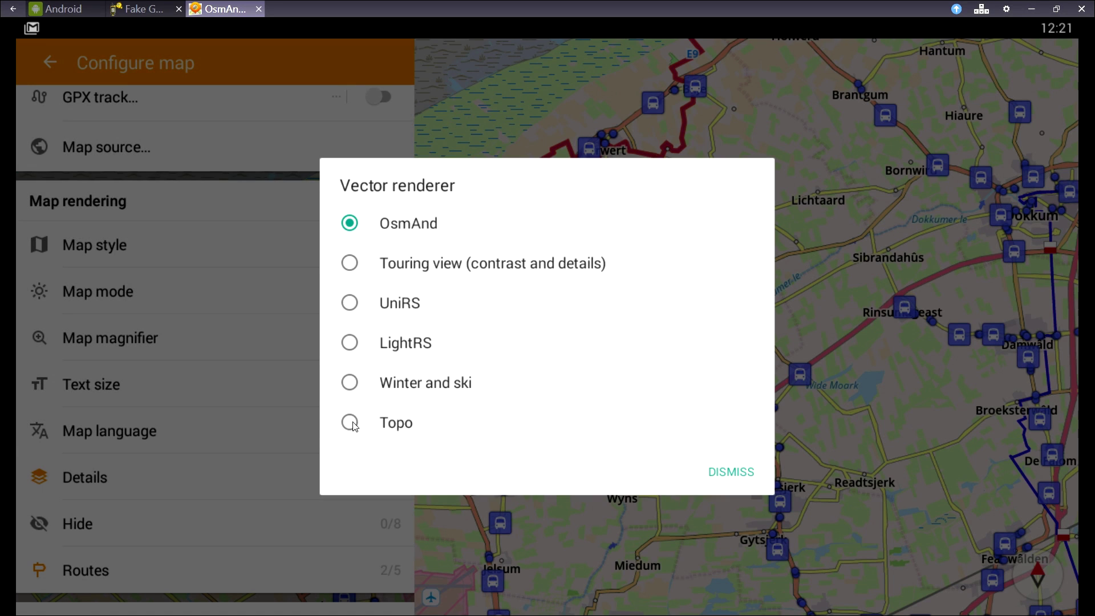
pyautogui.click(351, 423)
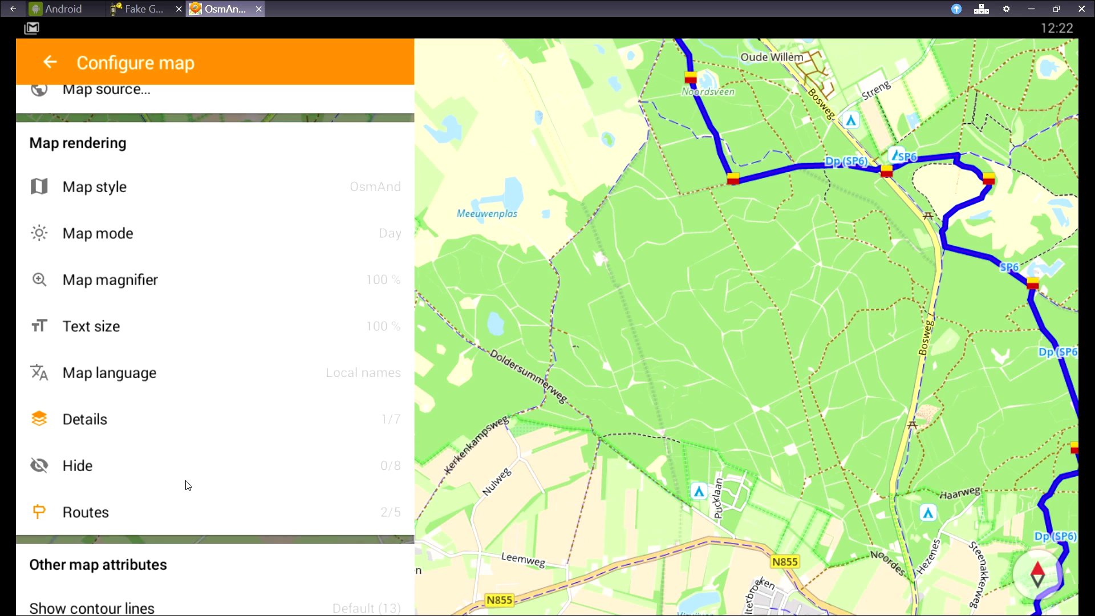
pyautogui.click(107, 359)
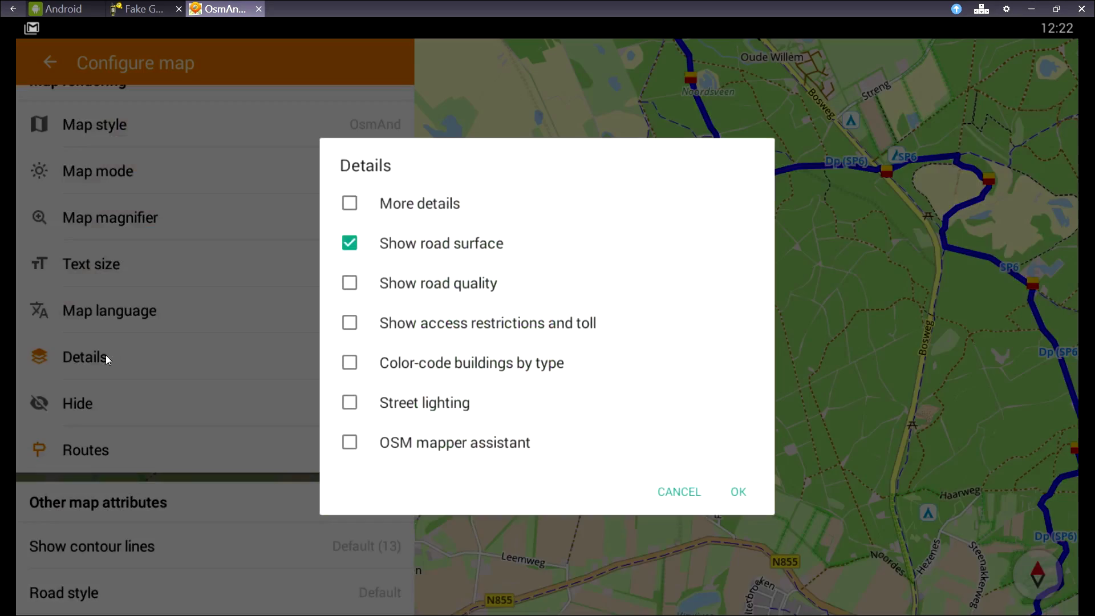
pyautogui.click(357, 285)
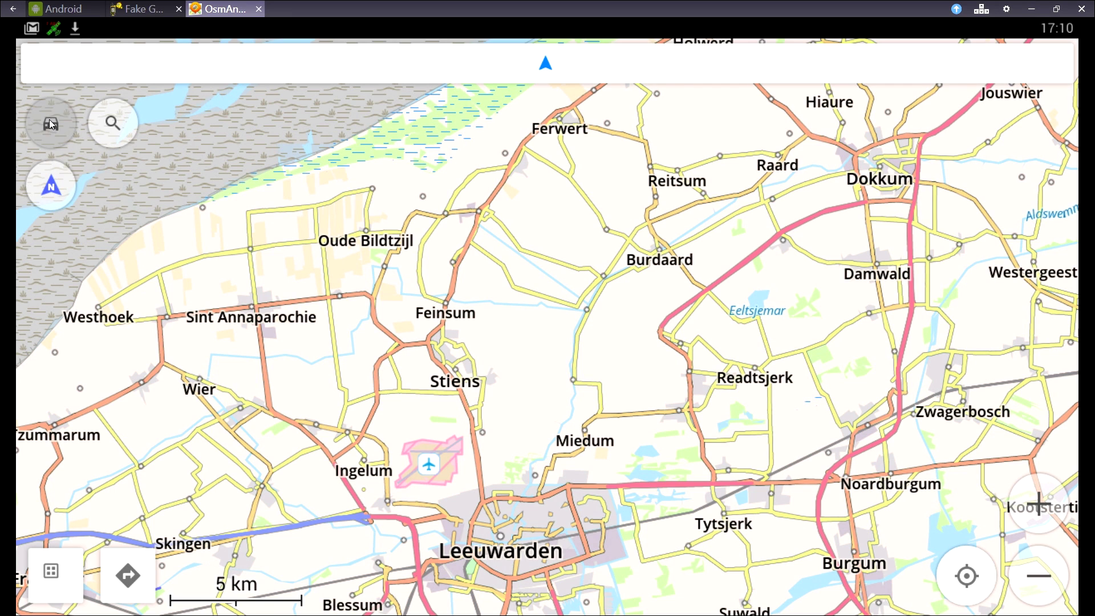
# Step: Search POI types for 'water', pick Mineral / Spring, and show springs on the map
pyautogui.click(50, 123)
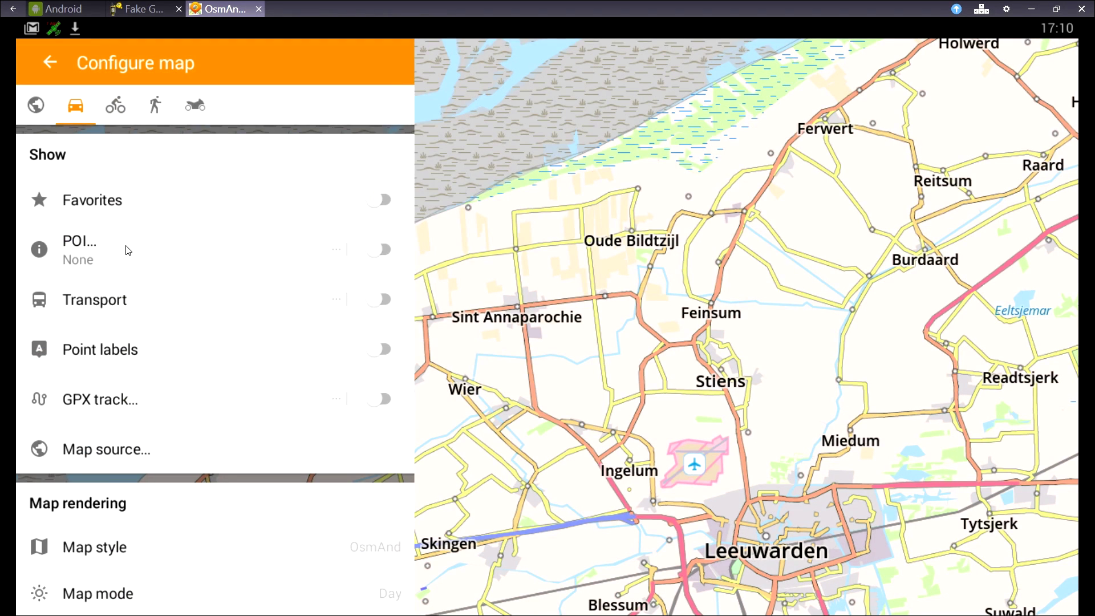
pyautogui.click(128, 251)
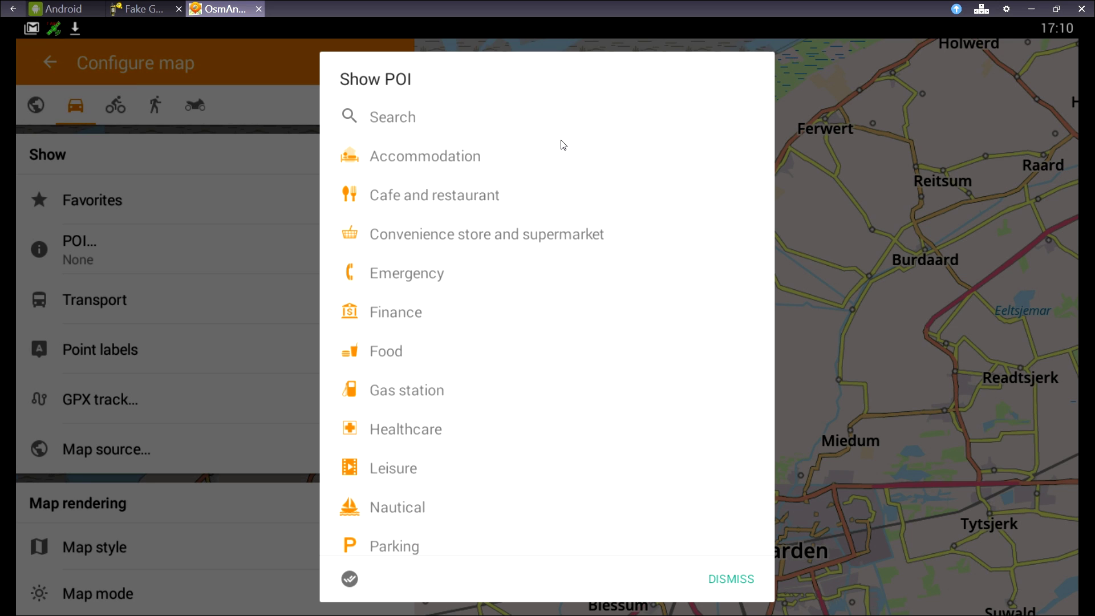
pyautogui.click(349, 580)
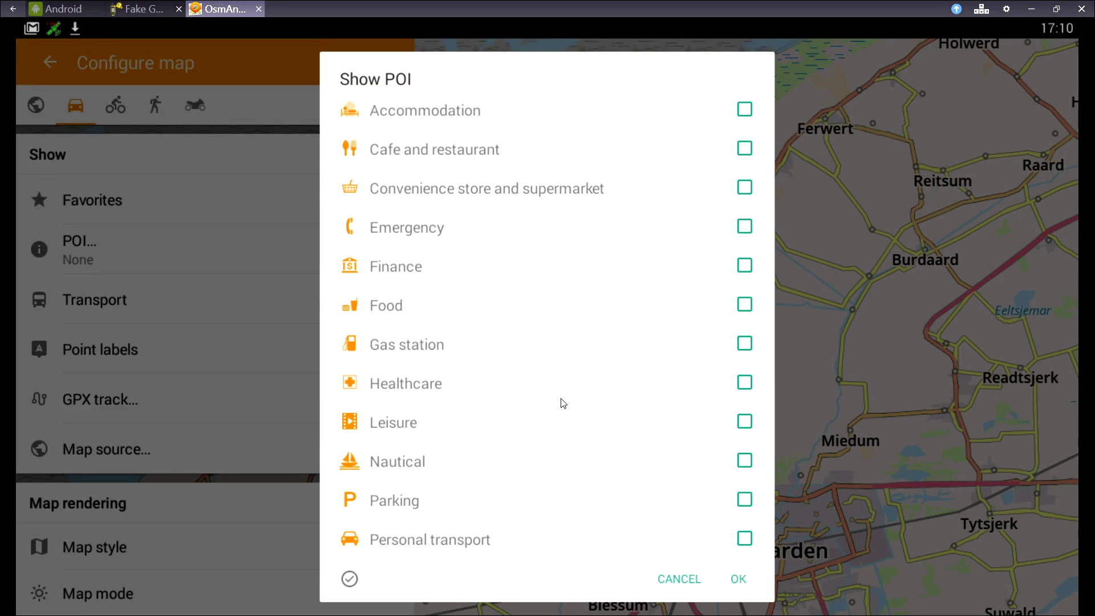
pyautogui.moveTo(561, 506)
pyautogui.mouseDown()
pyautogui.moveTo(569, 110)
pyautogui.moveTo(582, 440)
pyautogui.mouseUp()
pyautogui.click(350, 579)
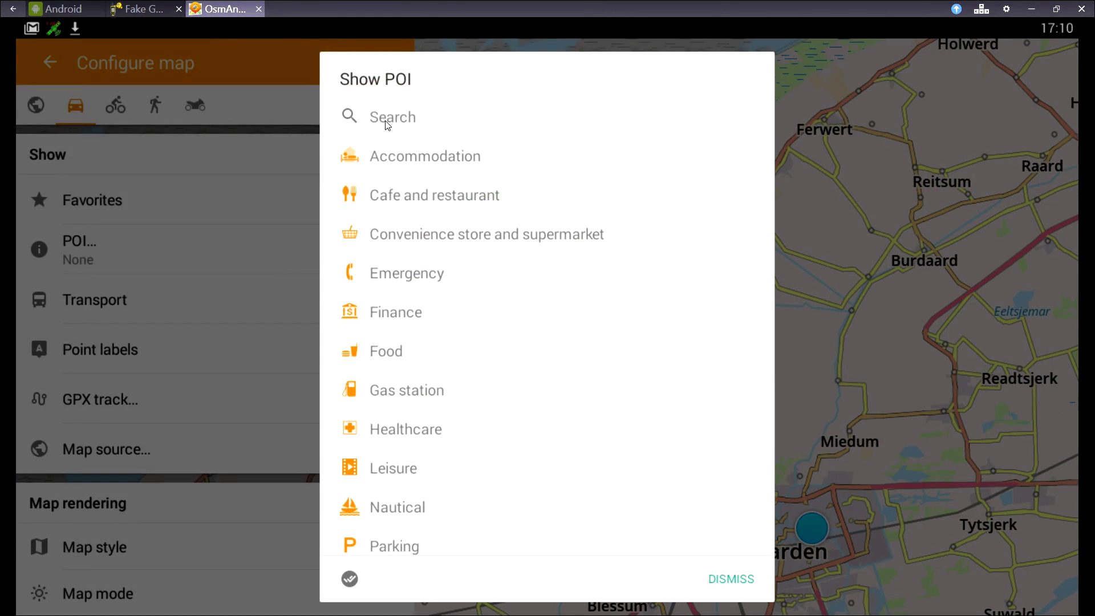
pyautogui.press('Escape')
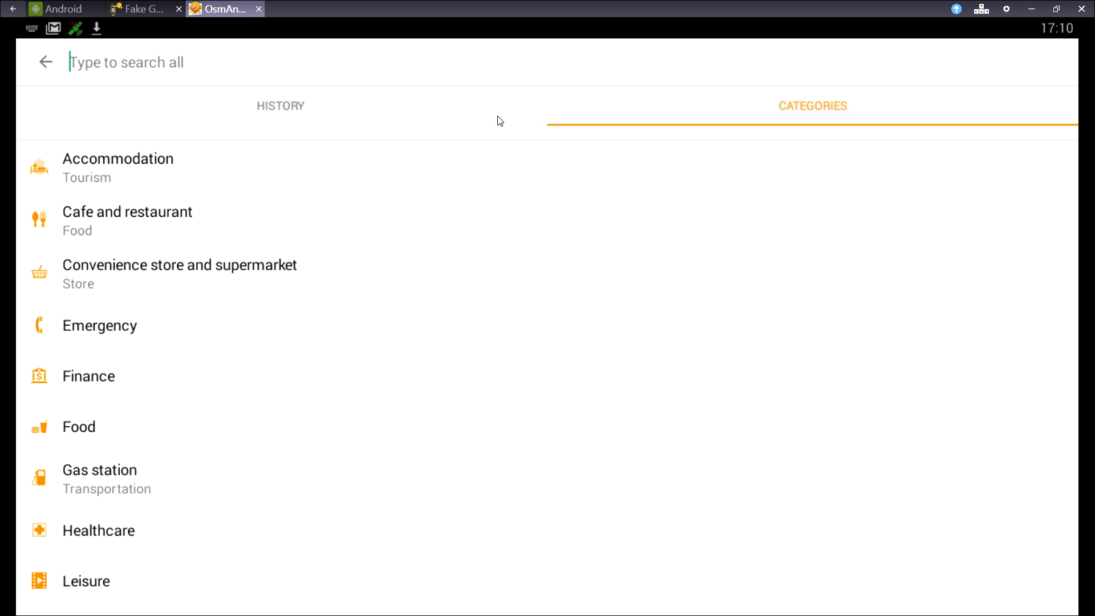
pyautogui.write('water')
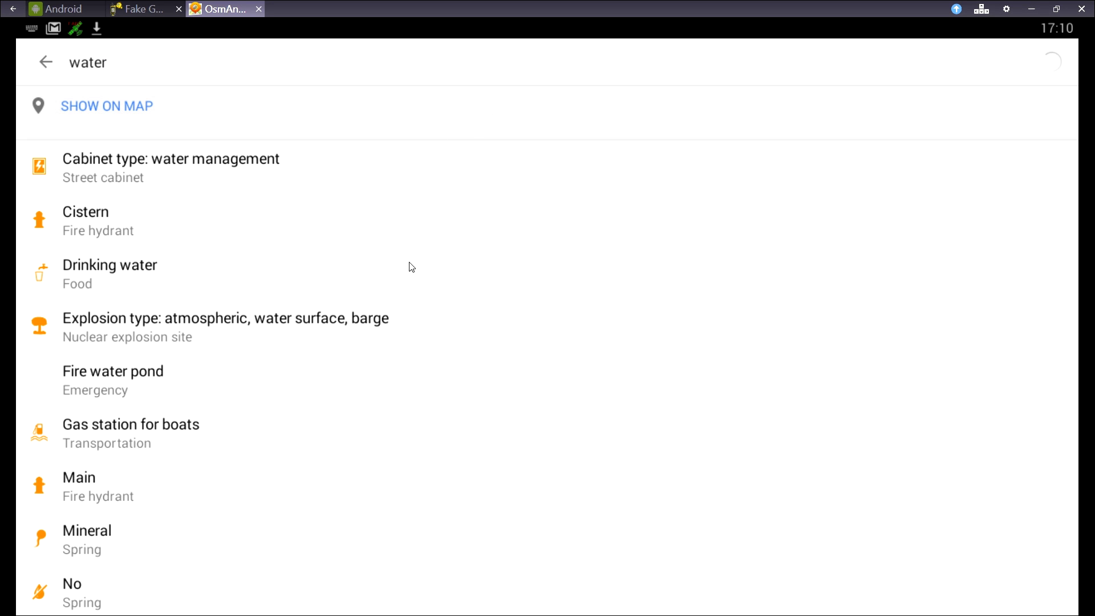
pyautogui.moveTo(349, 470); pyautogui.dragTo(347, 321)
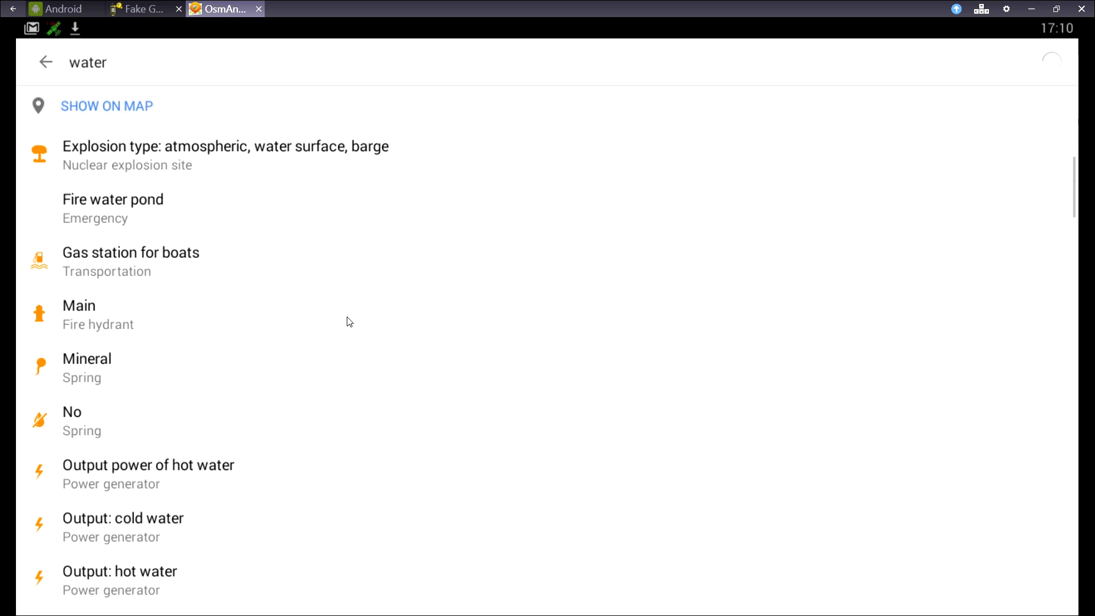
pyautogui.click(96, 365)
pyautogui.click(211, 106)
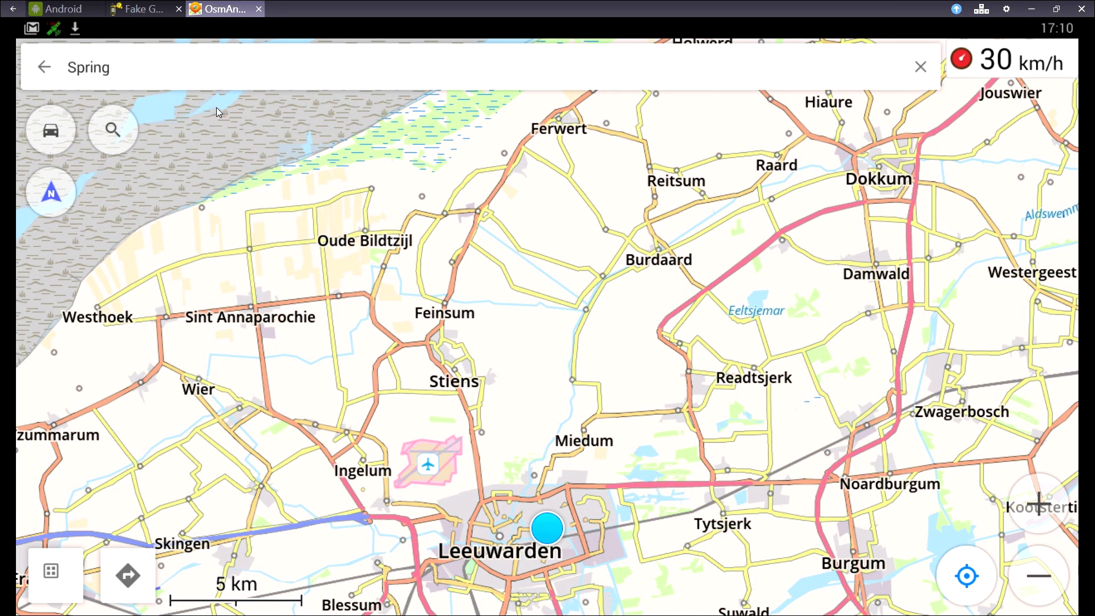
# Step: Show Gas station, Parking and Spring POIs together using the multi-select category list
pyautogui.moveTo(220, 264); pyautogui.dragTo(485, 264)
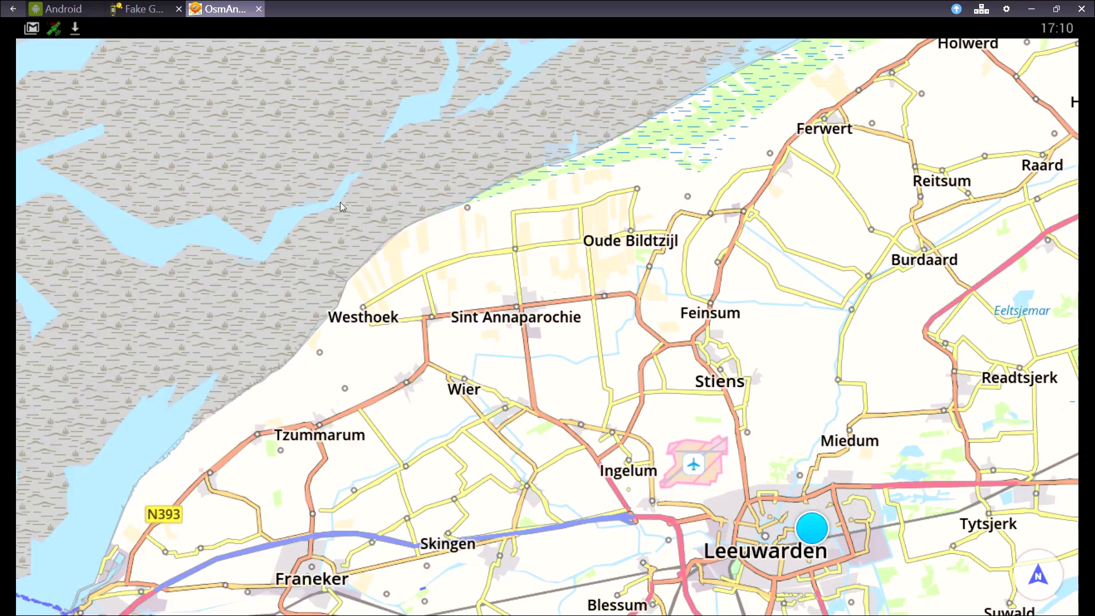
pyautogui.click(177, 262)
pyautogui.click(351, 580)
pyautogui.scroll(-5, 552, 471)
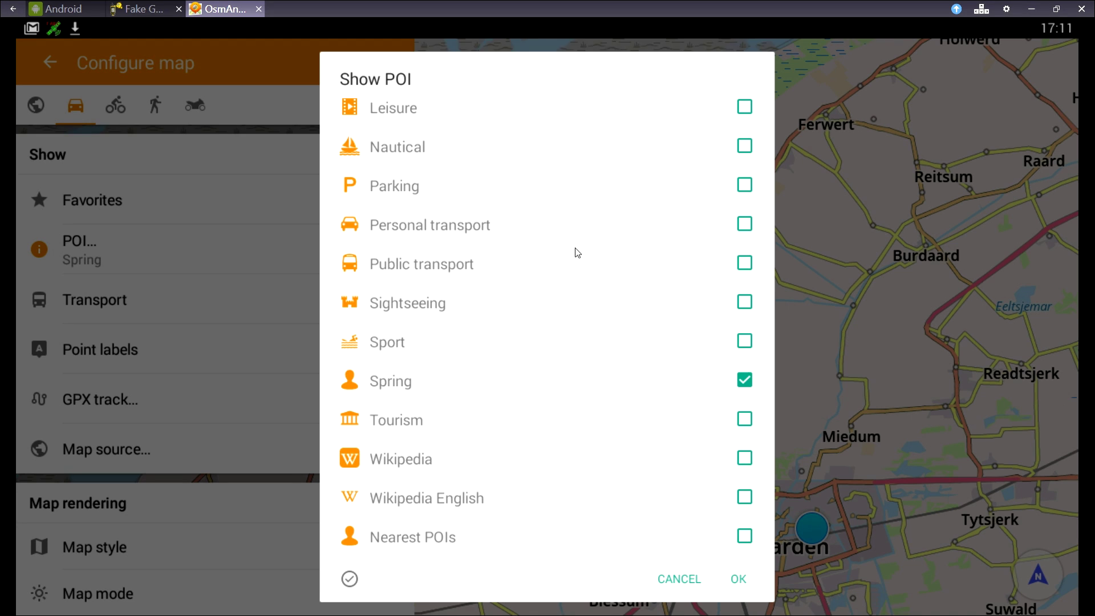
pyautogui.scroll(5, 570, 516)
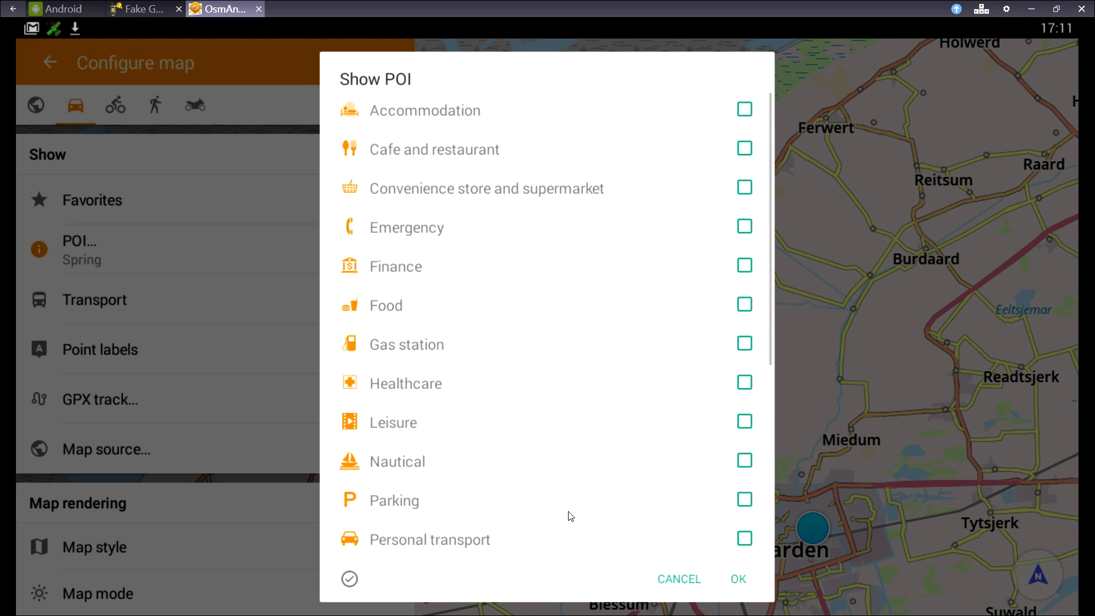
pyautogui.click(745, 347)
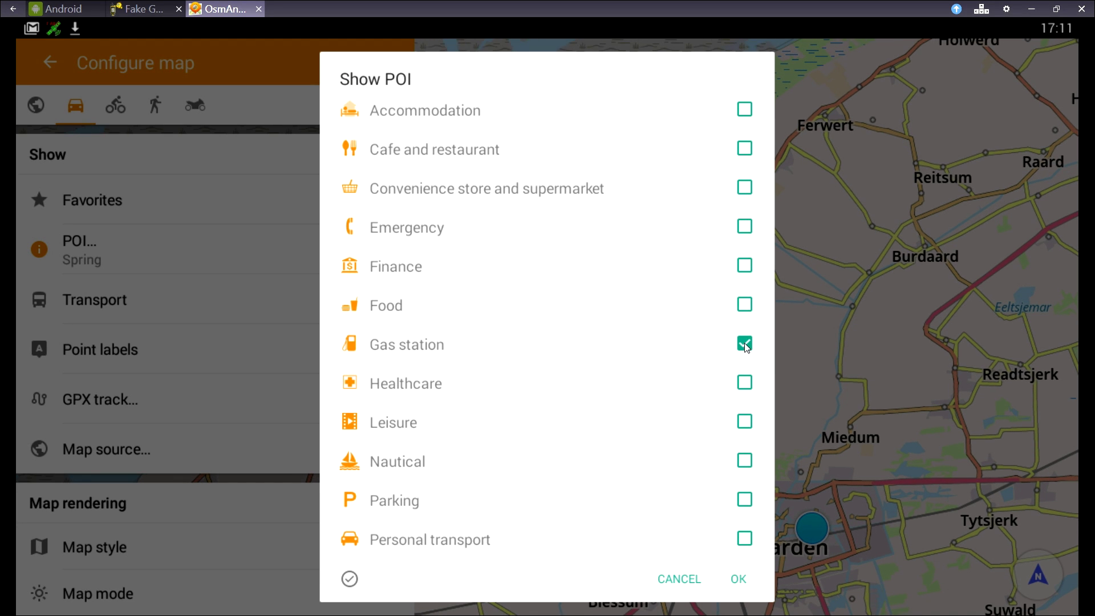
pyautogui.click(746, 188)
pyautogui.click(734, 582)
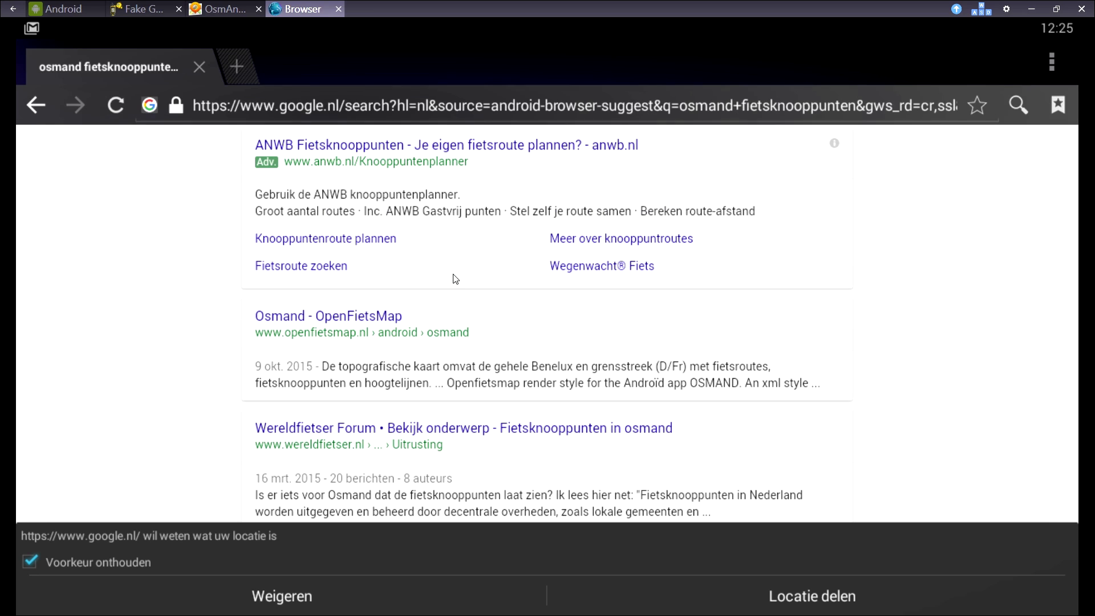
# Step: Download OpenFietsMap.render.xml from the Osmand OpenFietsMap page and view it in Download
pyautogui.click(338, 318)
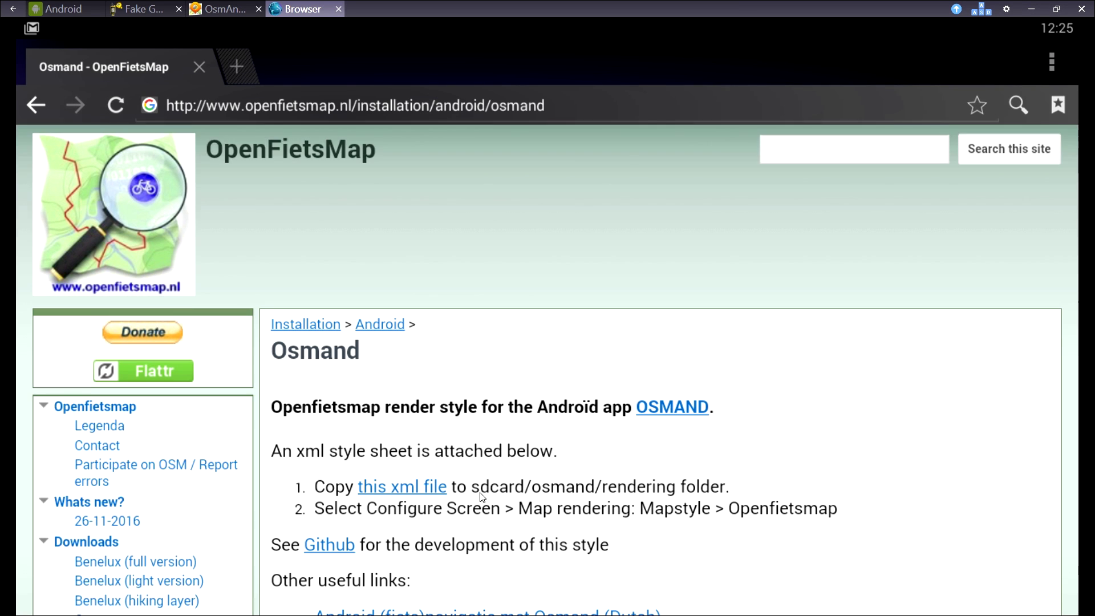
pyautogui.scroll(-3, 497, 383)
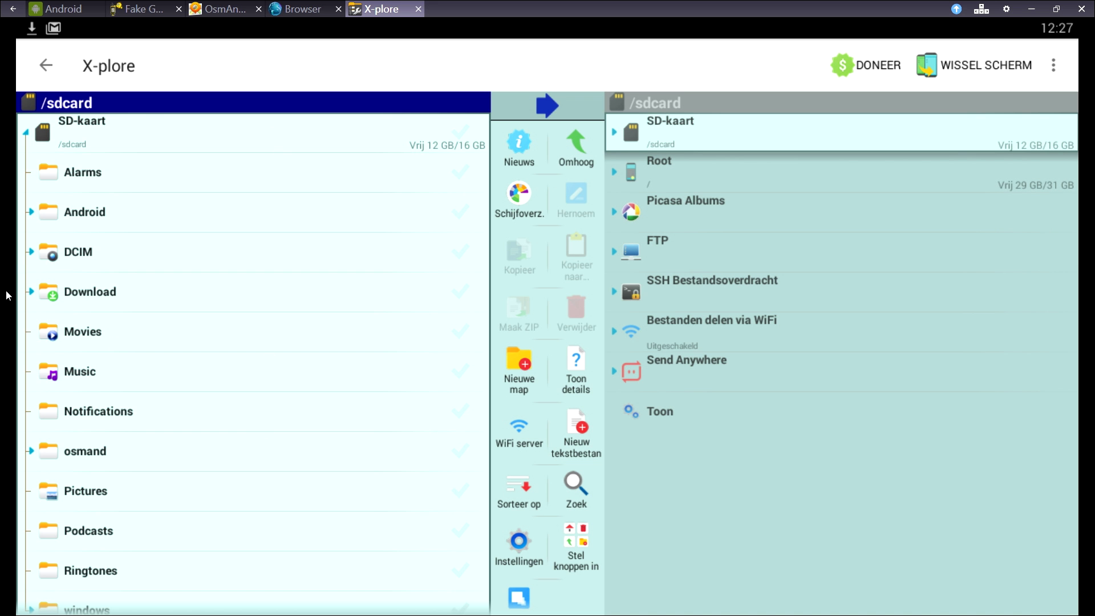
pyautogui.click(76, 293)
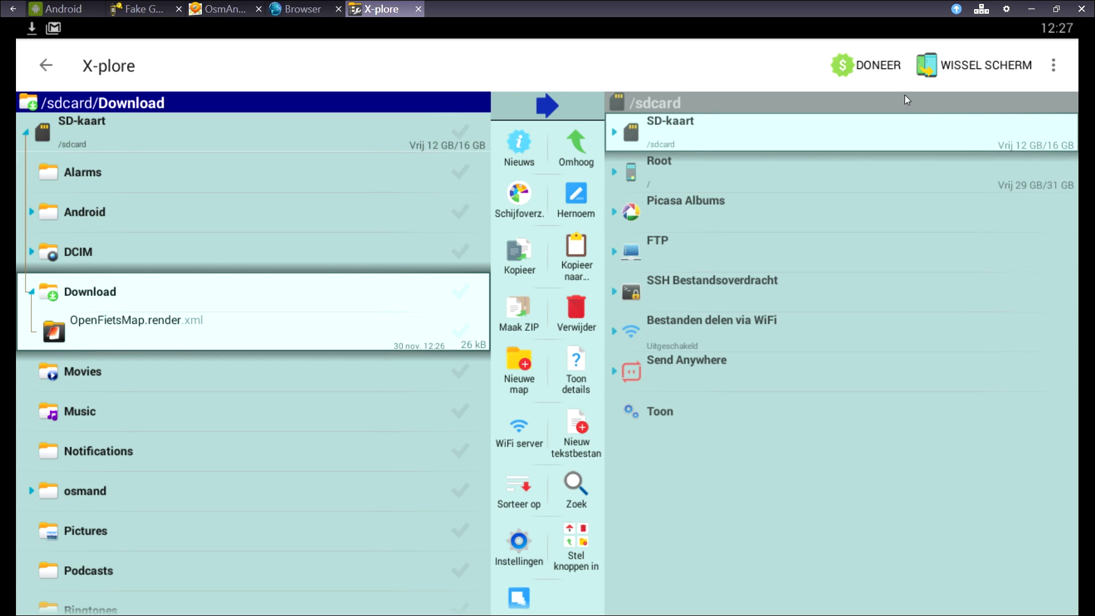
# Step: Move OpenFietsMap.render.xml from Download into Android/data/net.osmand.plus/files/rendering
pyautogui.click(691, 133)
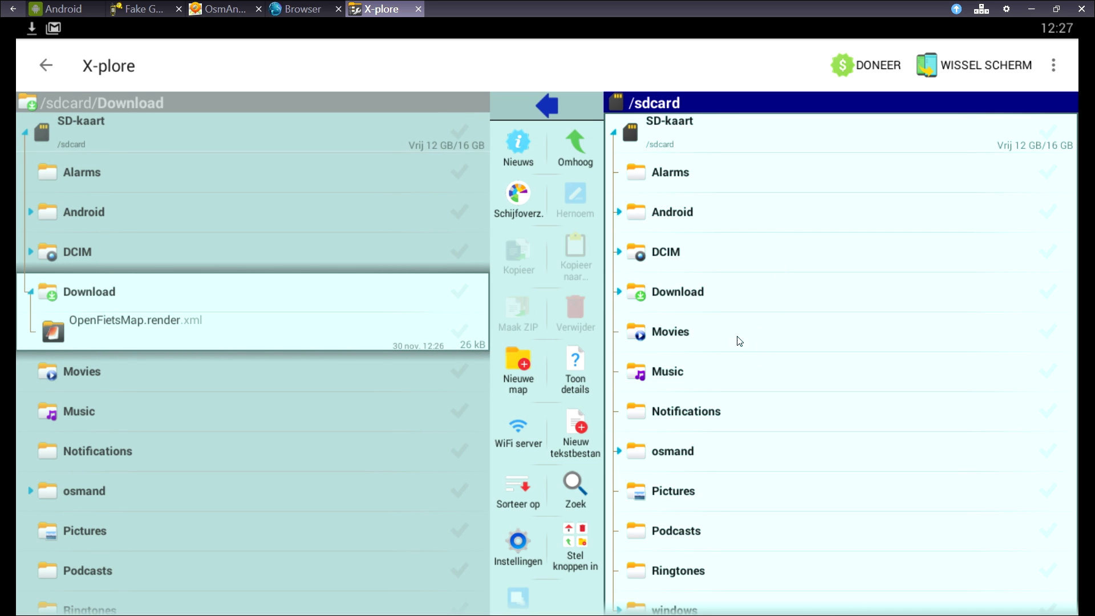
pyautogui.click(671, 212)
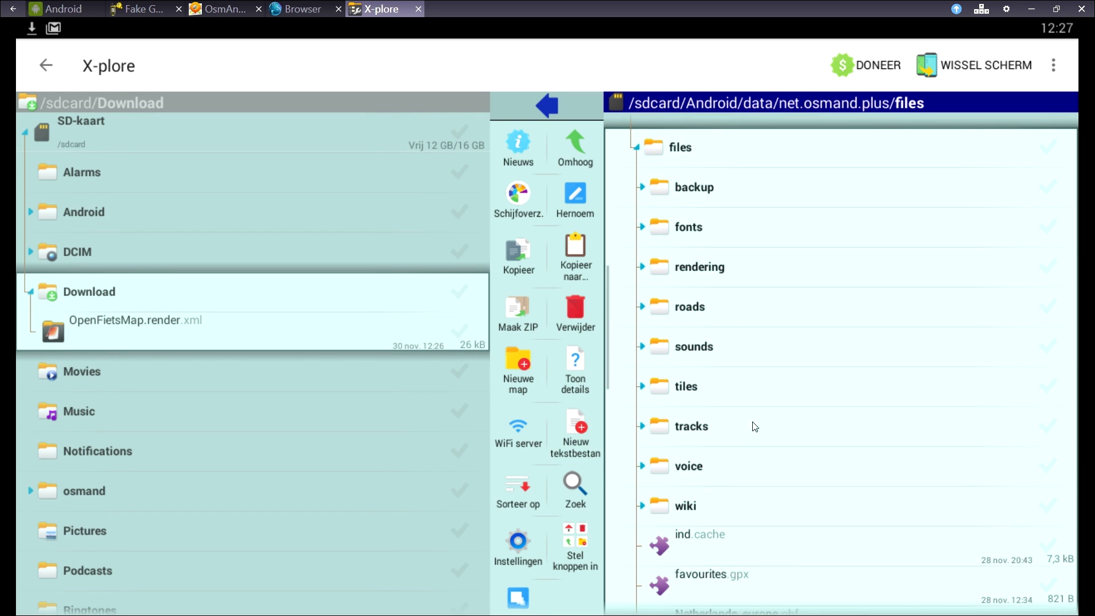
pyautogui.click(654, 268)
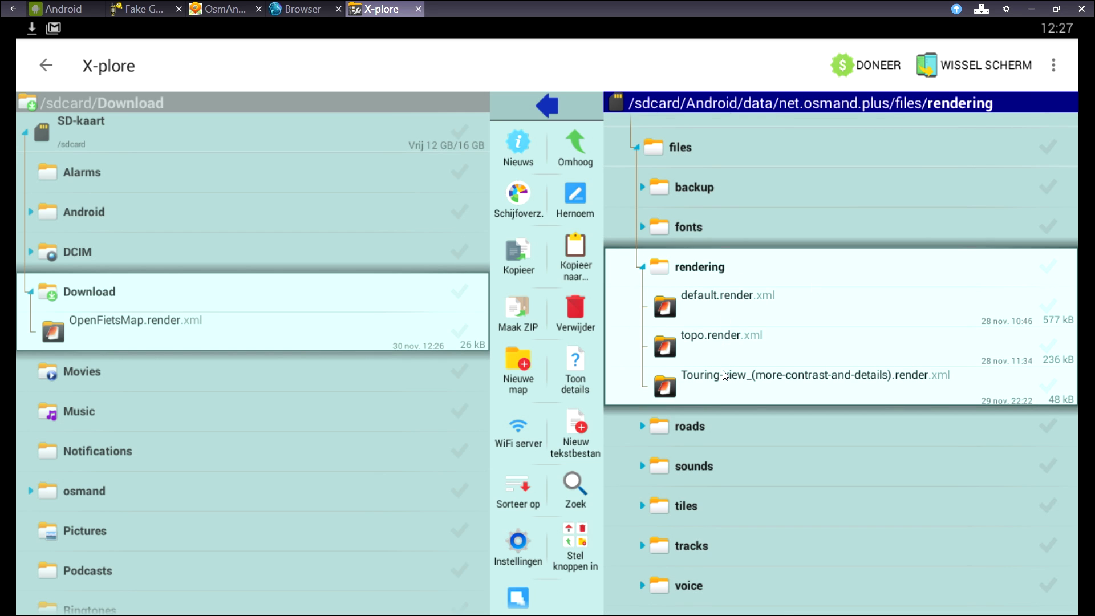
pyautogui.click(268, 343)
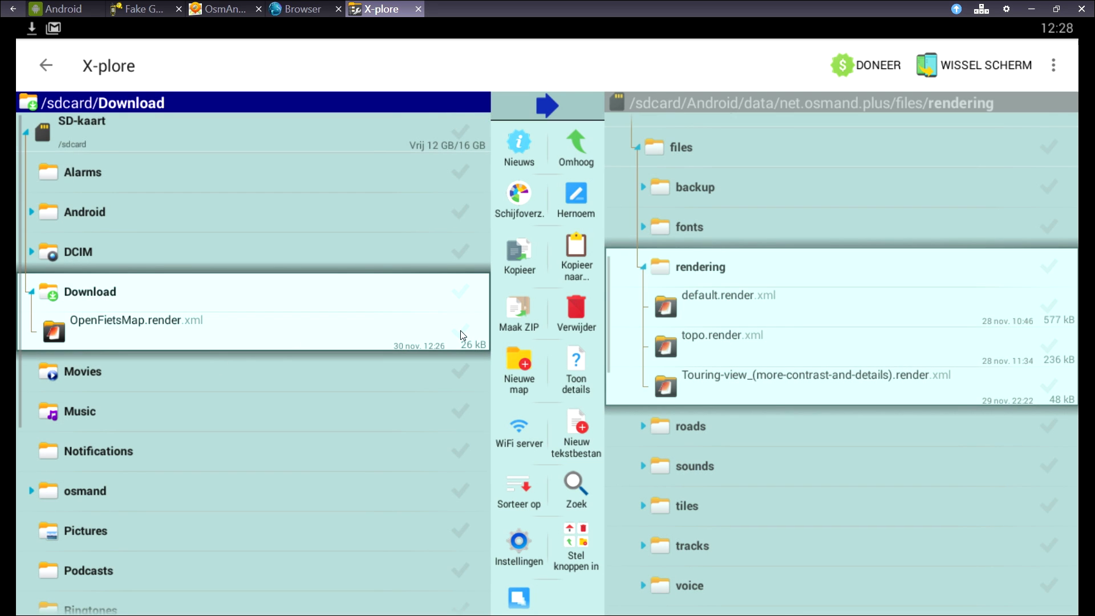
pyautogui.click(460, 332)
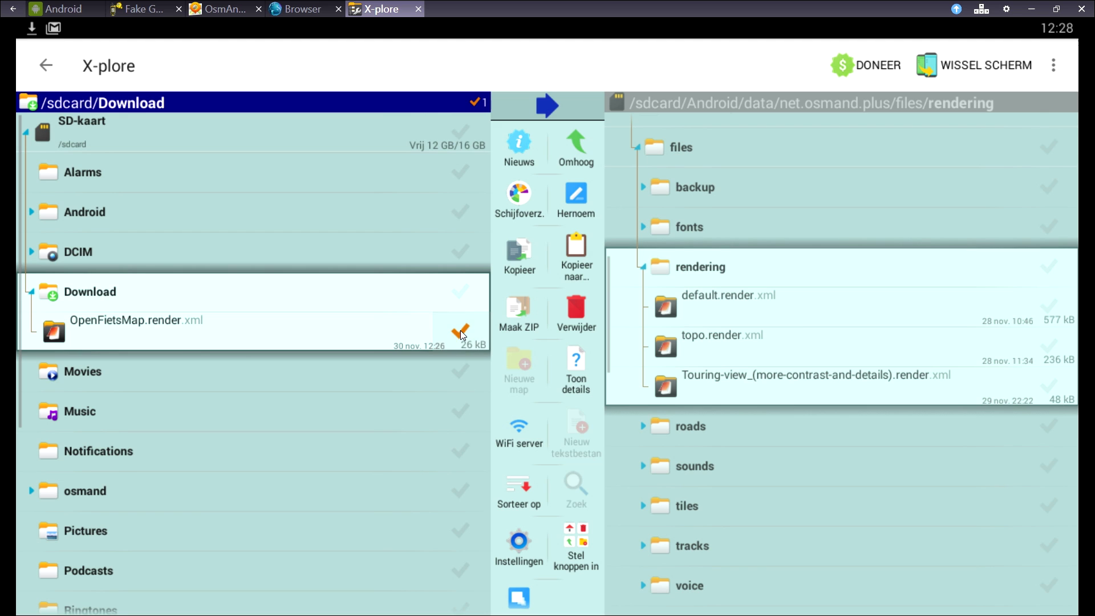
pyautogui.click(520, 251)
pyautogui.click(348, 370)
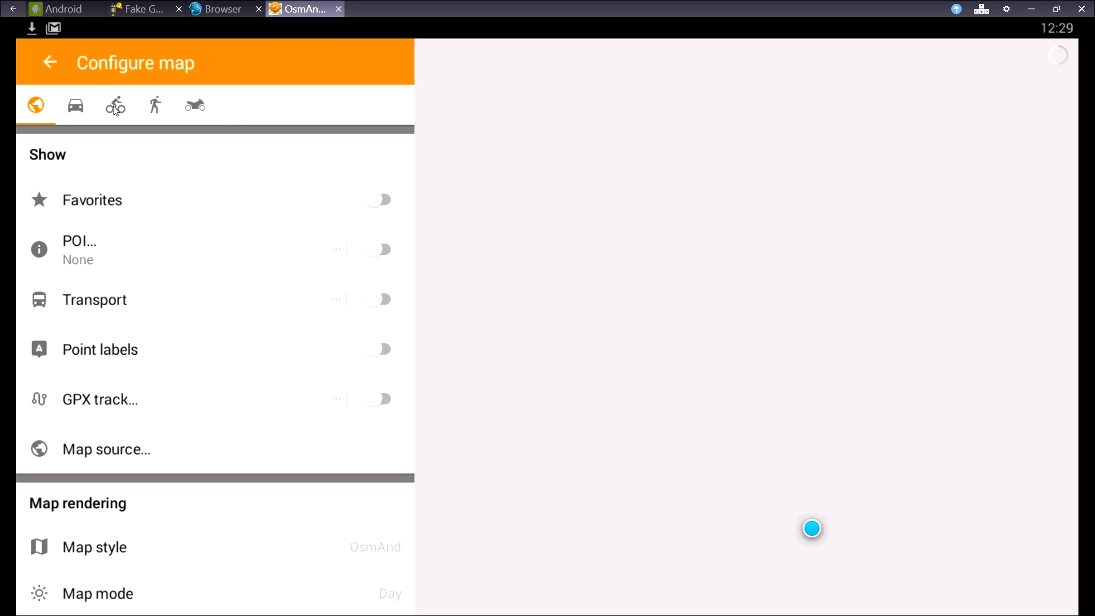
pyautogui.click(116, 109)
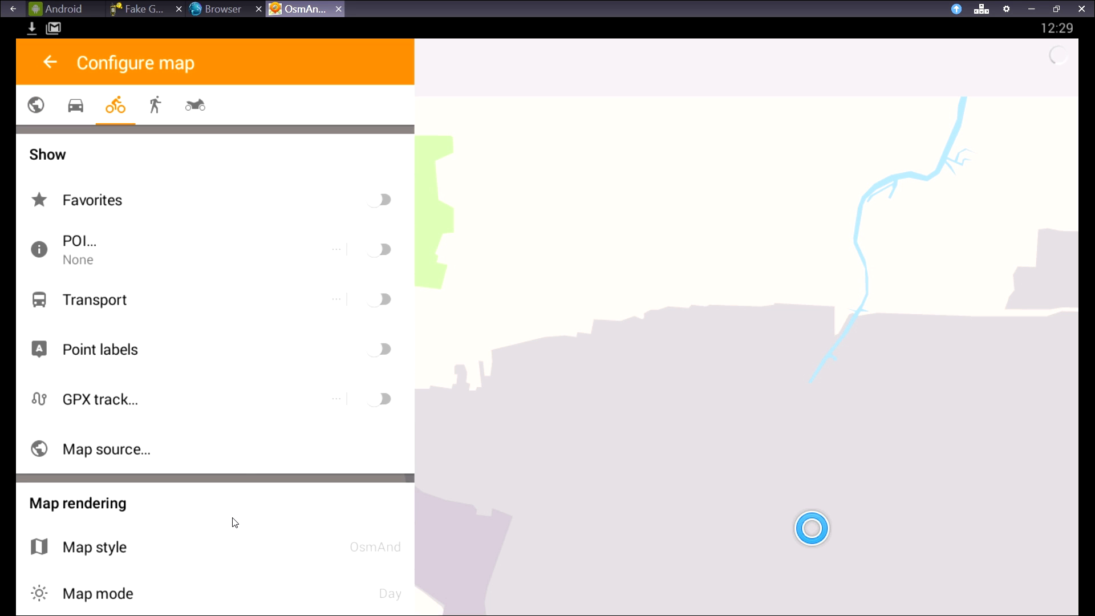
# Step: Apply the OpenFietsMap style to the bicycle profile and pan toward Westhoek and Vrouwenparochie
pyautogui.moveTo(228, 520); pyautogui.dragTo(242, 332)
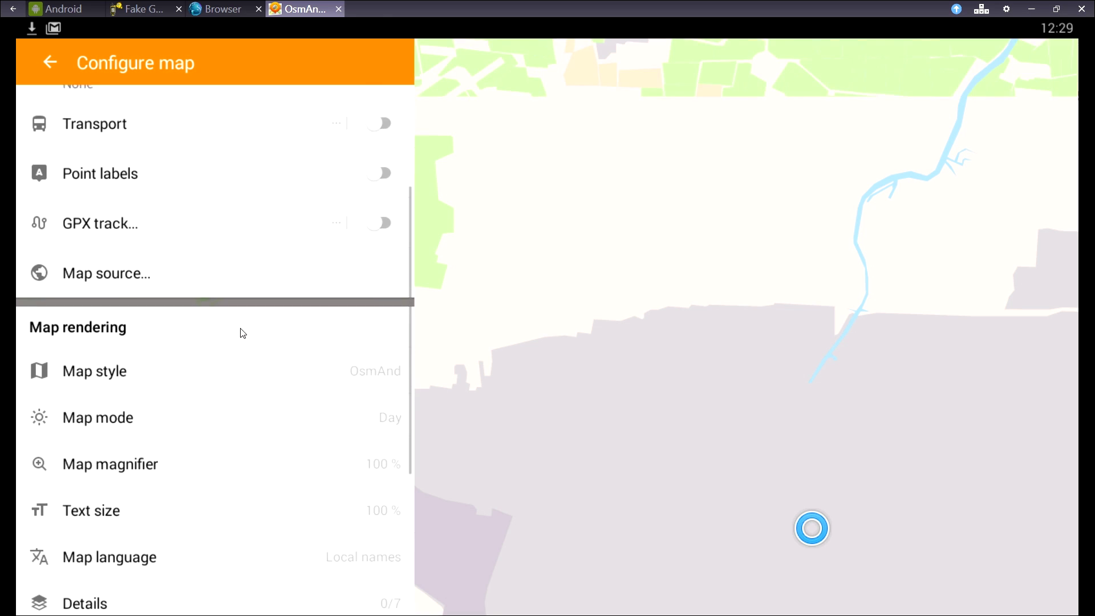
pyautogui.click(192, 340)
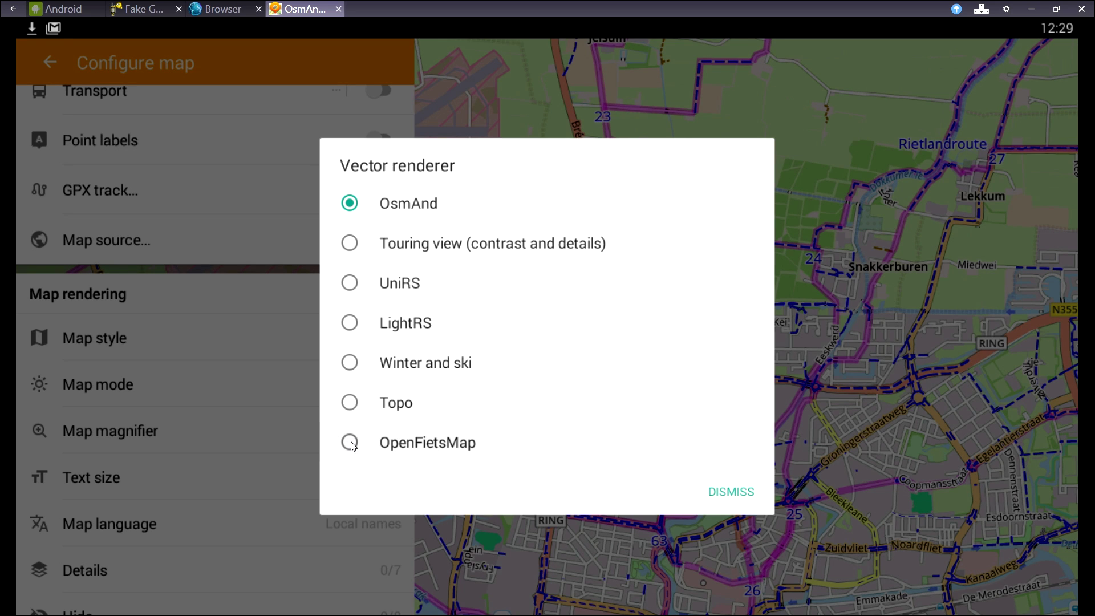
pyautogui.click(350, 443)
pyautogui.scroll(-2, 900, 456)
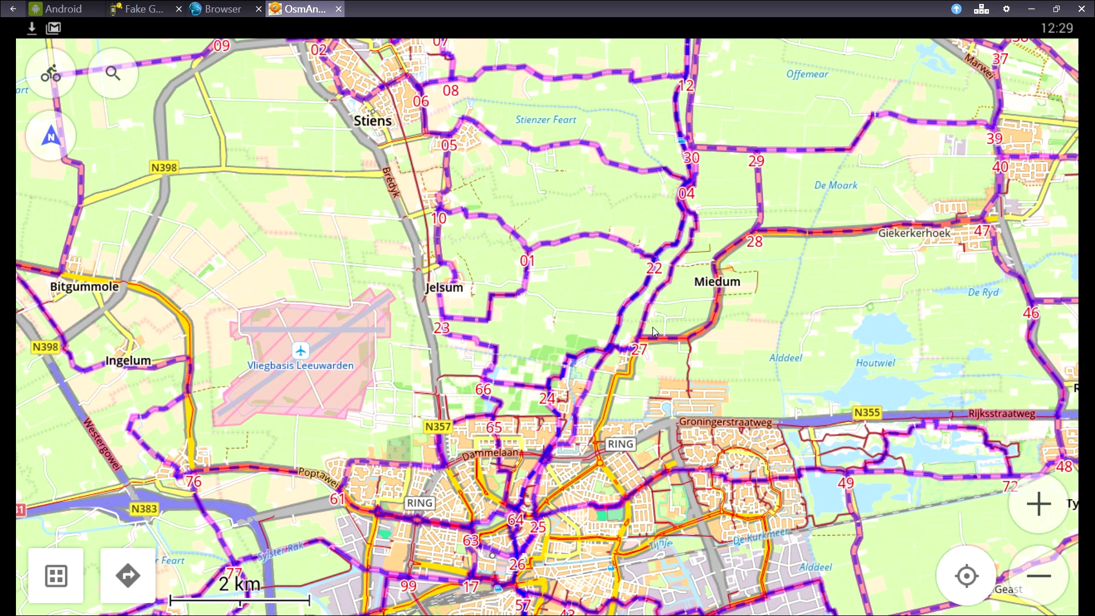
pyautogui.moveTo(226, 144); pyautogui.dragTo(229, 227)
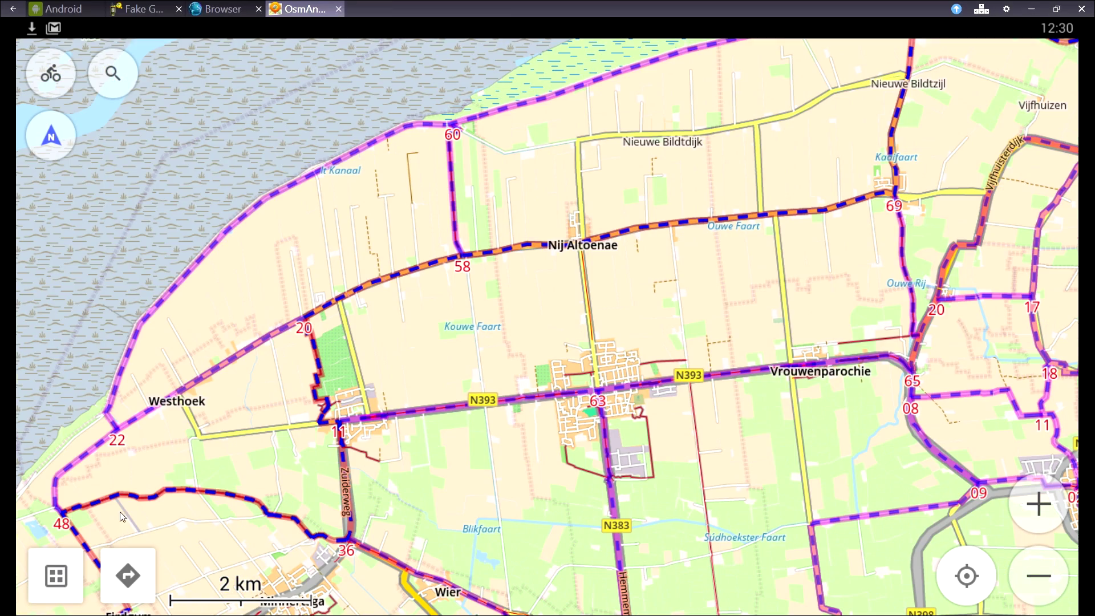
# Step: In General settings, set the default profile to Car and bring up Map orientation
pyautogui.click(55, 576)
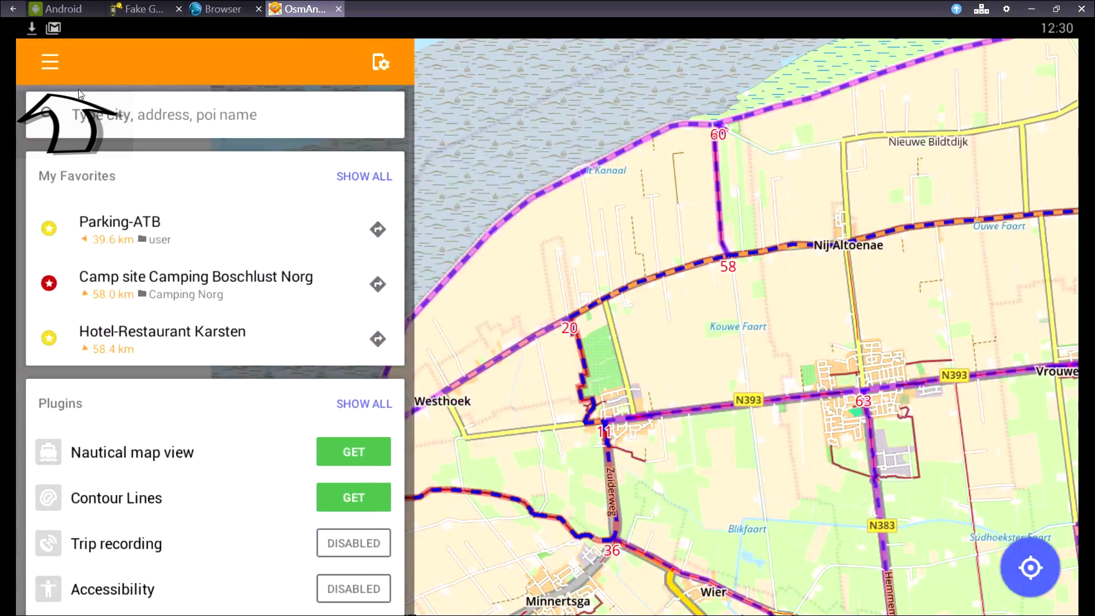
pyautogui.click(43, 61)
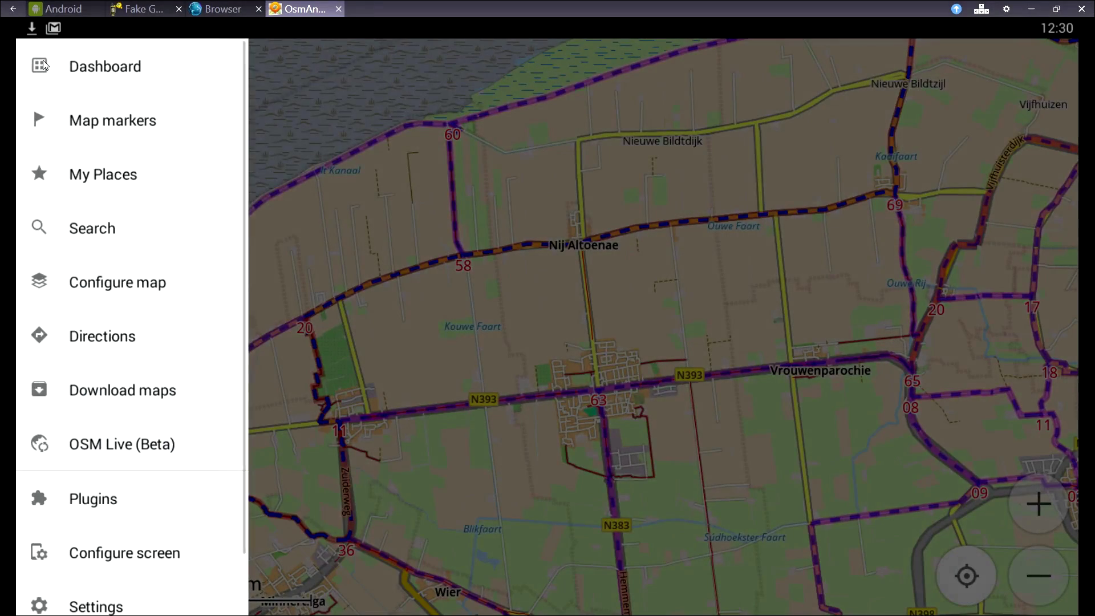
pyautogui.scroll(-2, 98, 542)
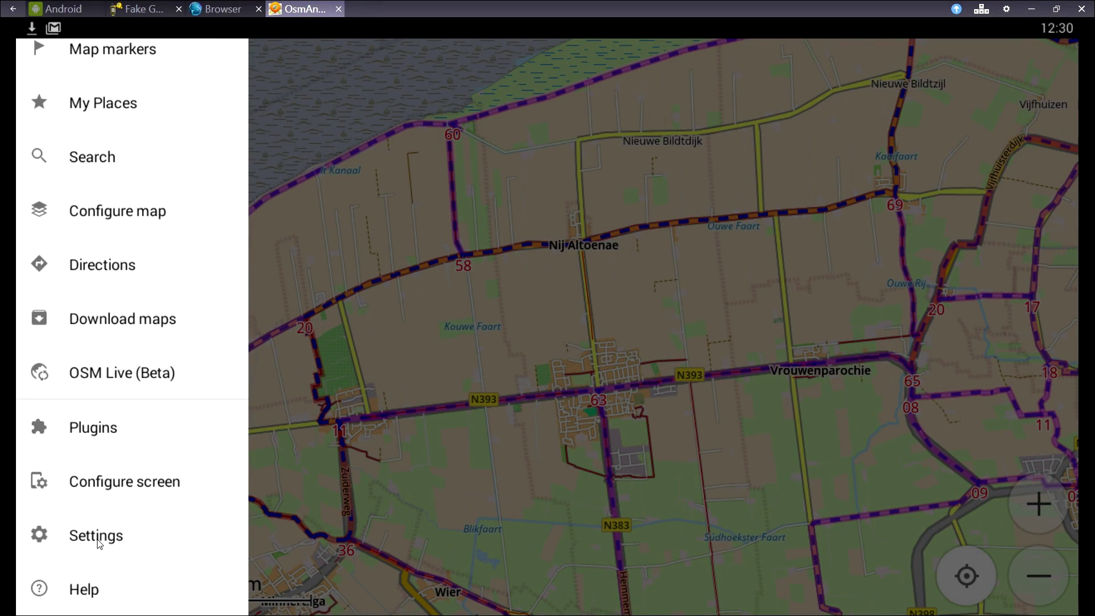
pyautogui.click(97, 536)
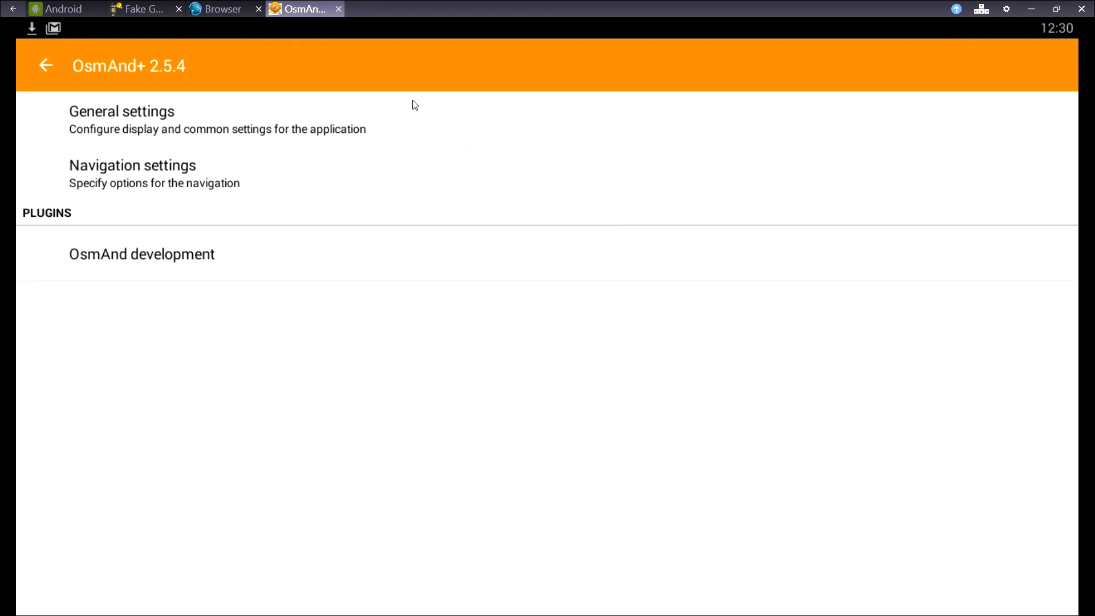
pyautogui.click(168, 124)
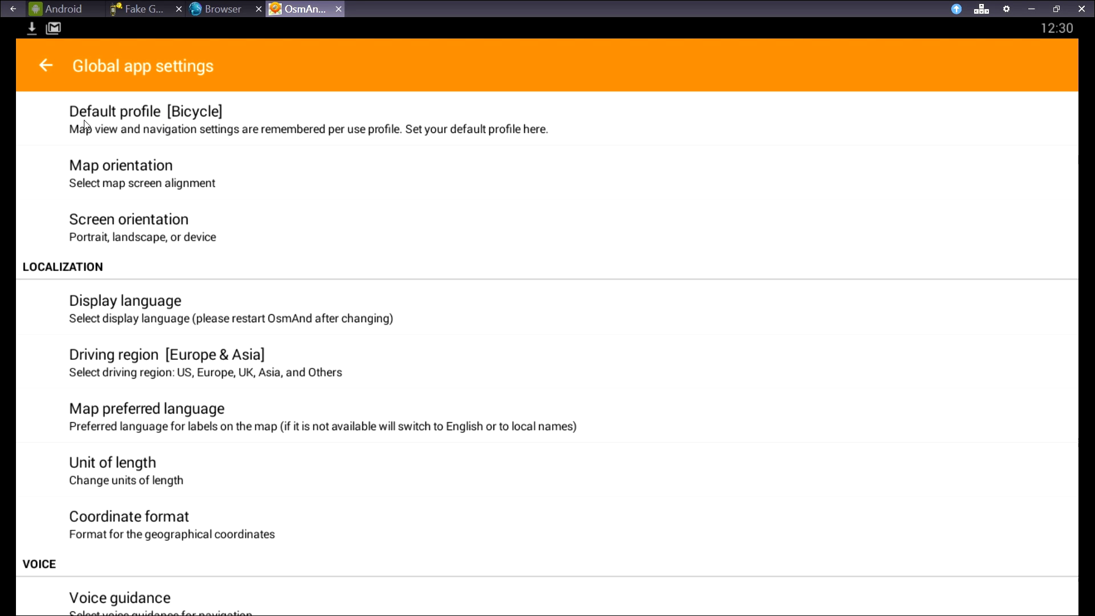
pyautogui.click(128, 122)
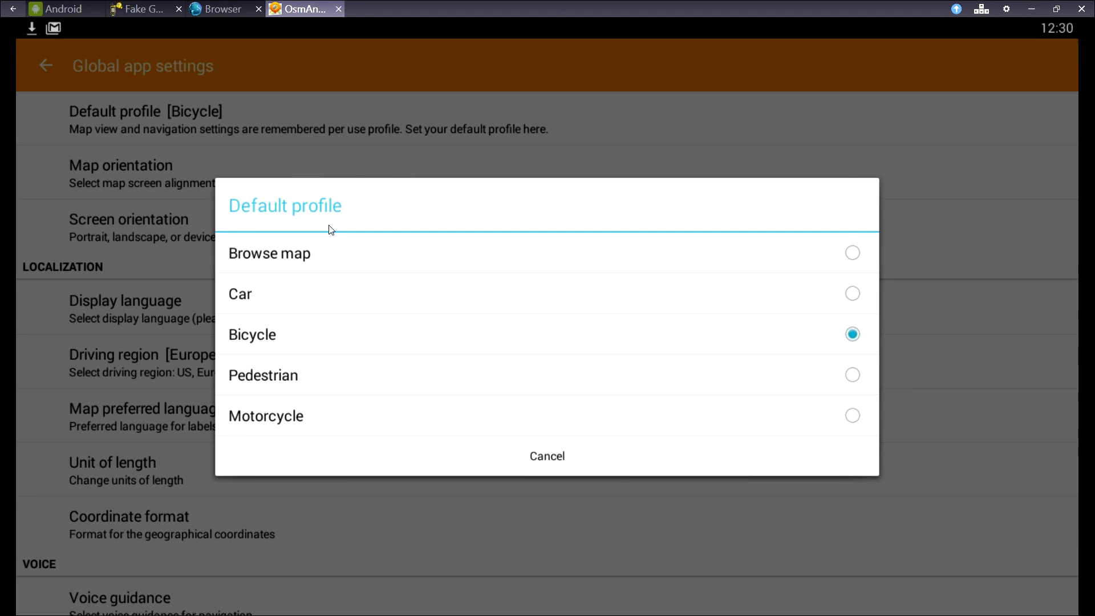
pyautogui.click(854, 294)
pyautogui.click(196, 175)
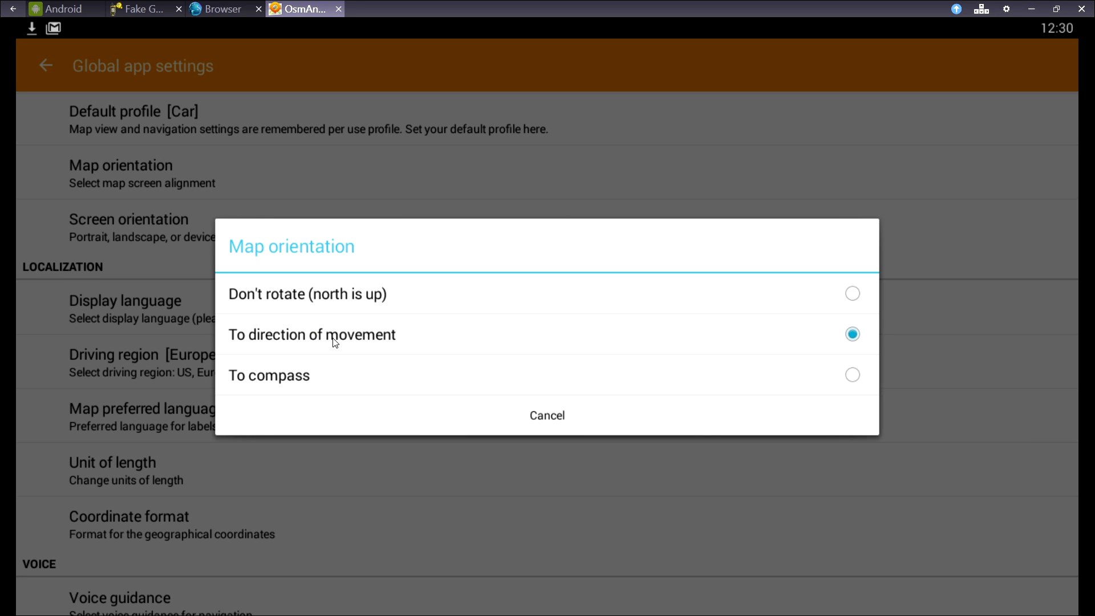
# Step: Keep map orientation on movement direction and screen orientation on Landscape
pyautogui.click(604, 331)
pyautogui.click(133, 230)
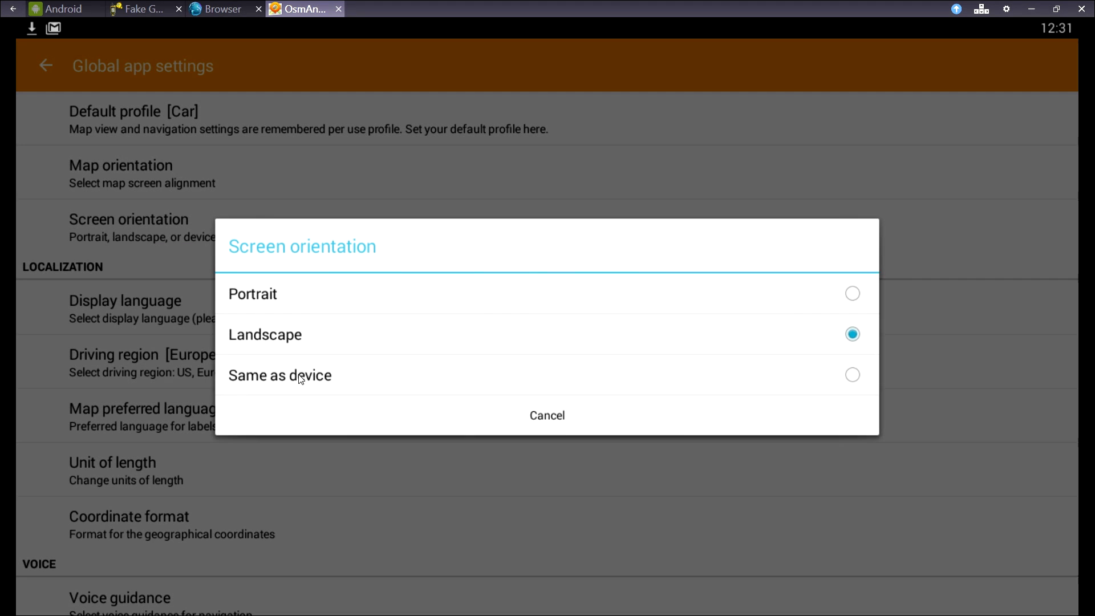
pyautogui.click(293, 320)
pyautogui.scroll(-3, 179, 282)
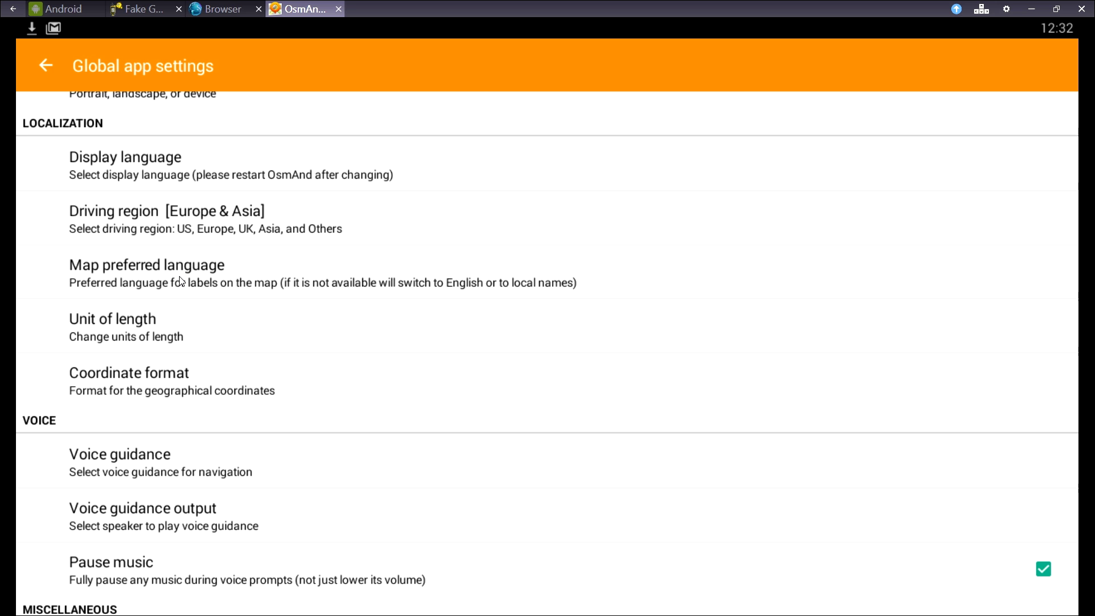
# Step: Leave map labels on Local names and voice guidance on TTS voice Dutch
pyautogui.click(180, 280)
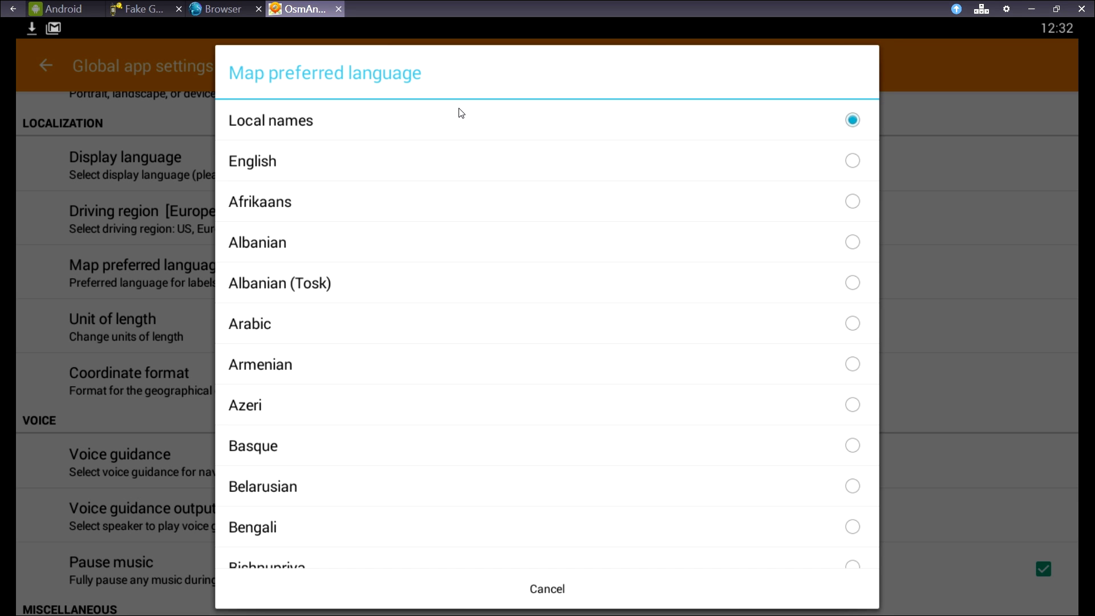
pyautogui.click(152, 301)
pyautogui.scroll(-3, 152, 301)
pyautogui.click(152, 301)
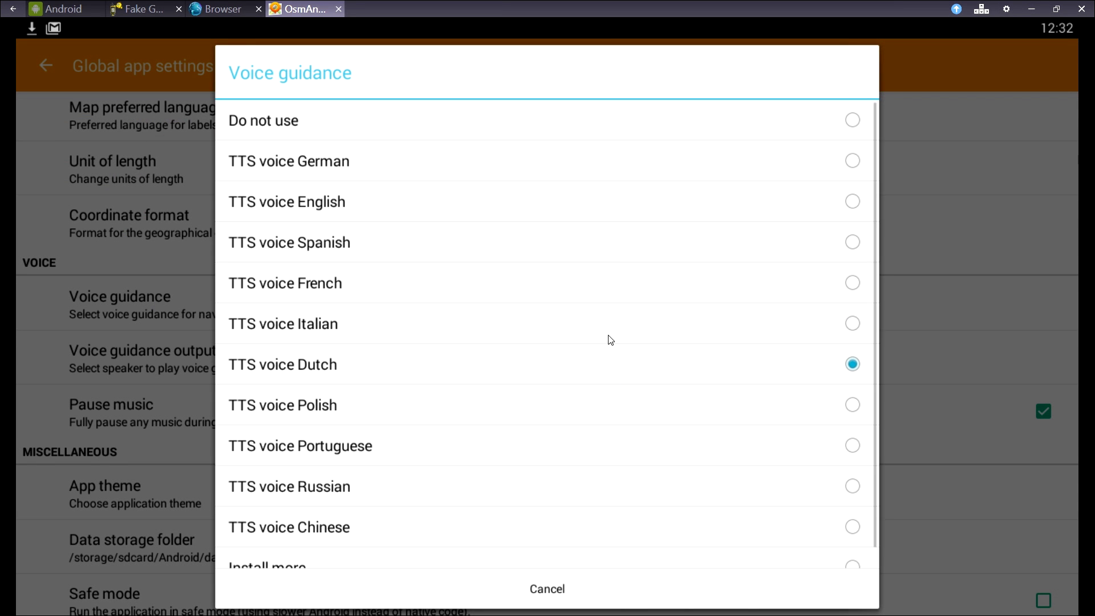
pyautogui.click(168, 383)
pyautogui.scroll(-3, 169, 383)
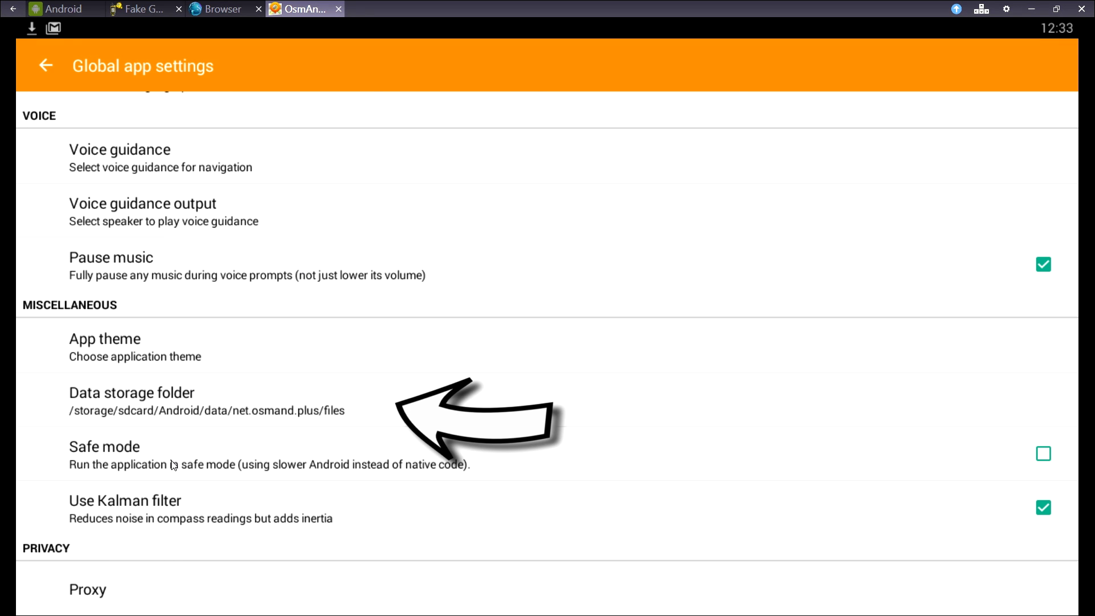
# Step: Open Car navigation settings, review Avoid roads unchanged, and check auto-center at 20 seconds
pyautogui.click(45, 65)
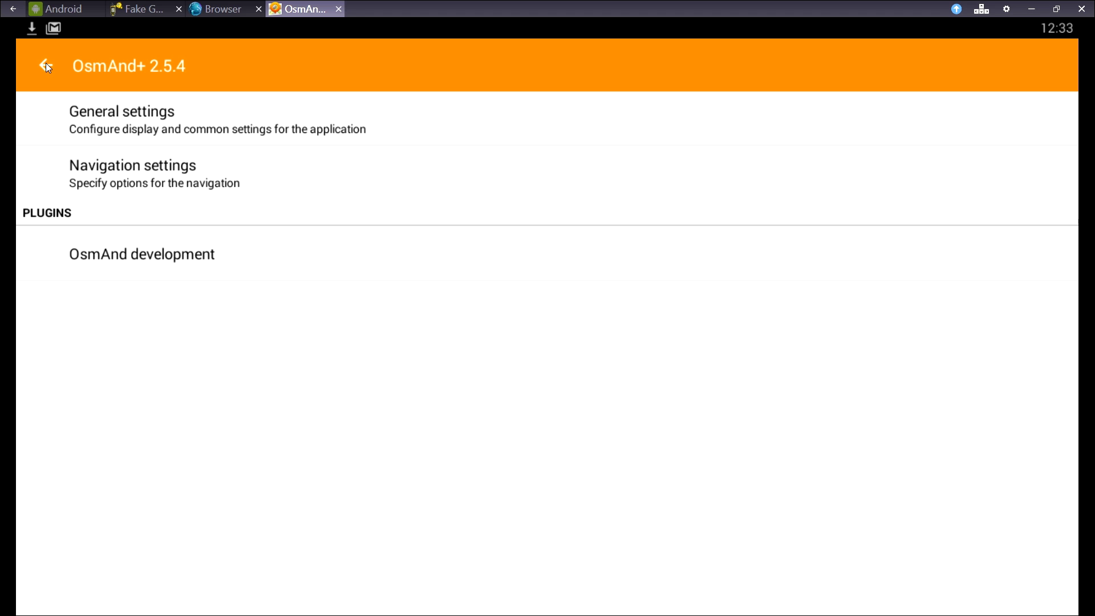
pyautogui.click(112, 181)
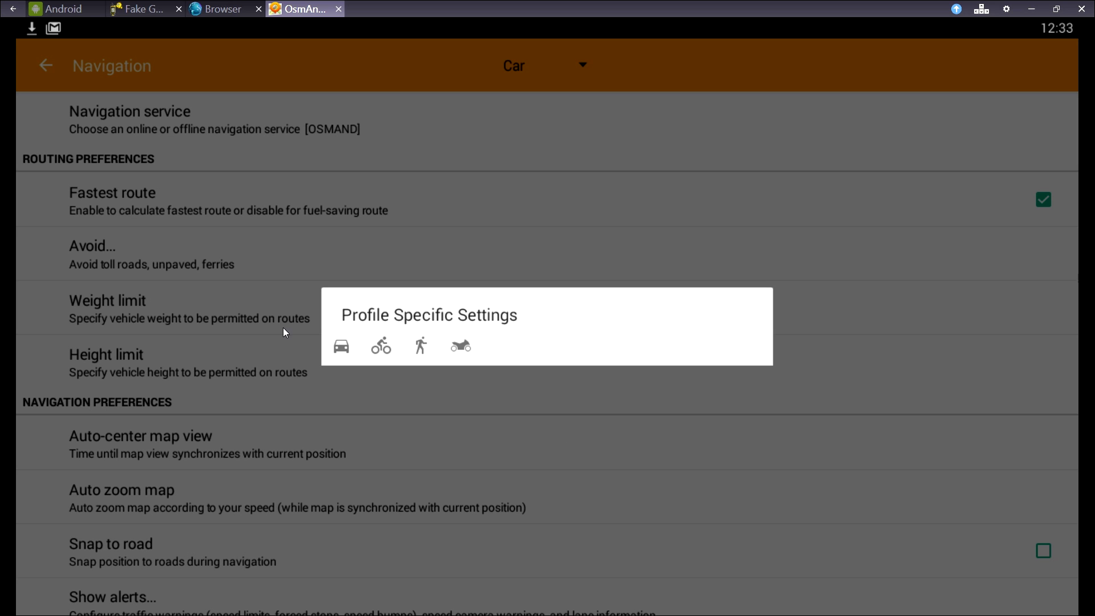
pyautogui.click(343, 349)
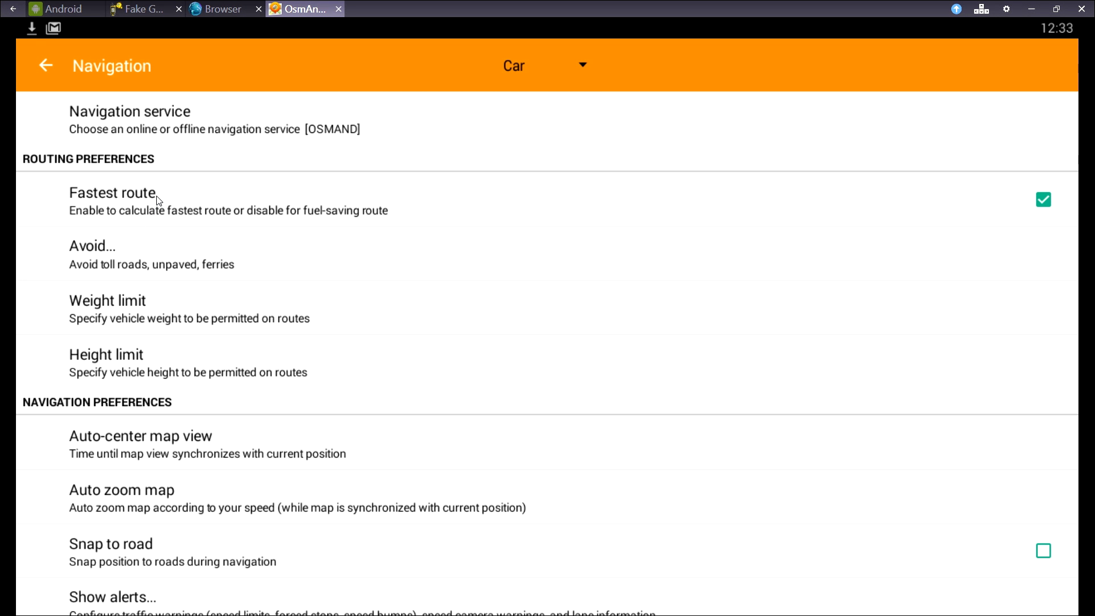
pyautogui.click(235, 259)
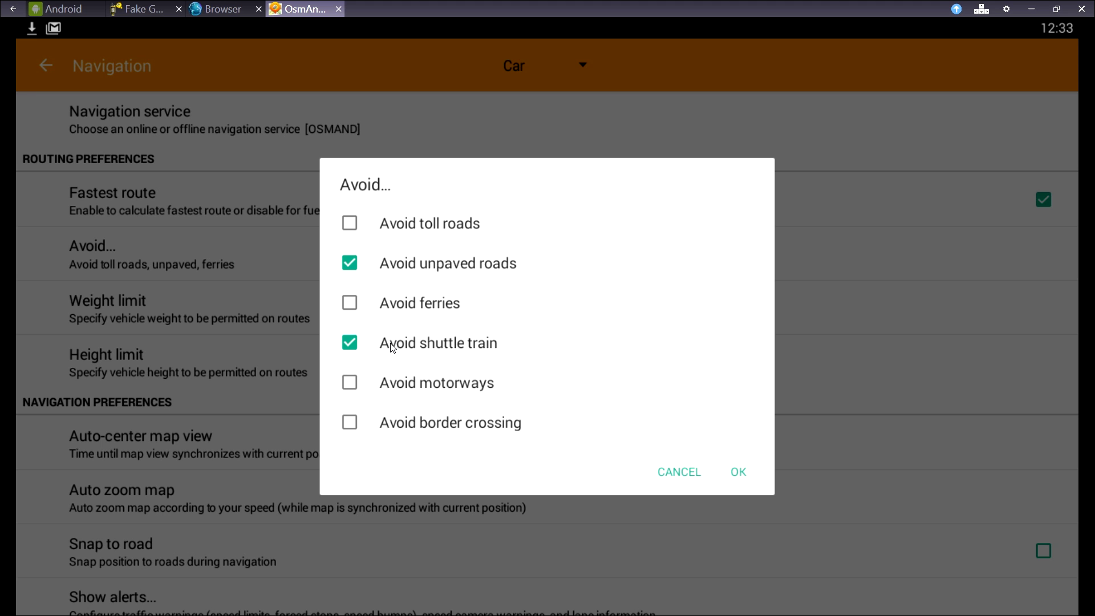
pyautogui.click(166, 435)
pyautogui.moveTo(168, 478); pyautogui.dragTo(195, 229)
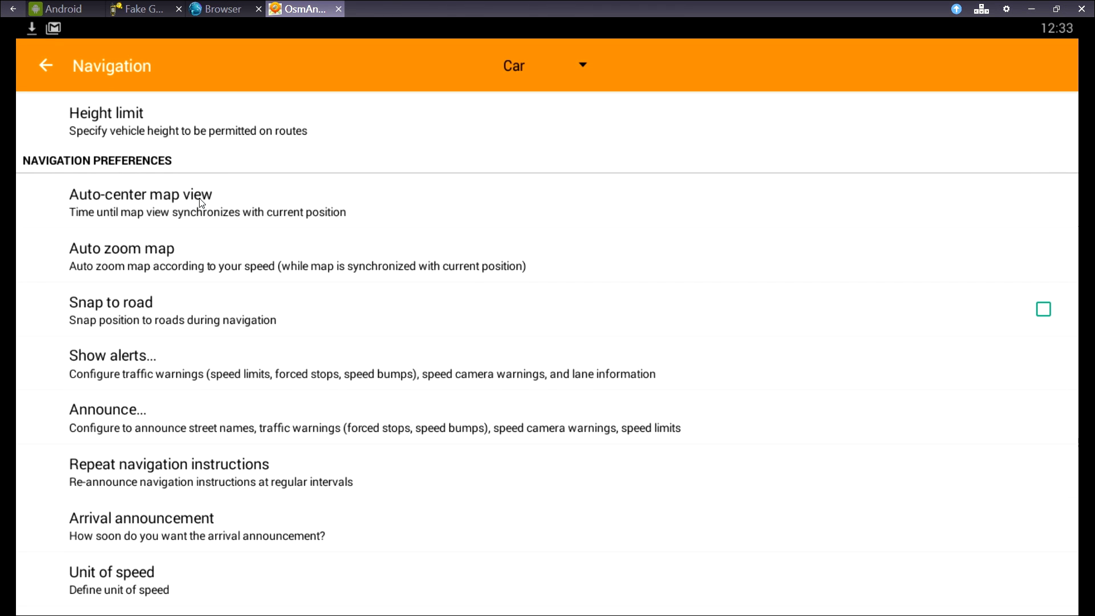
pyautogui.click(201, 203)
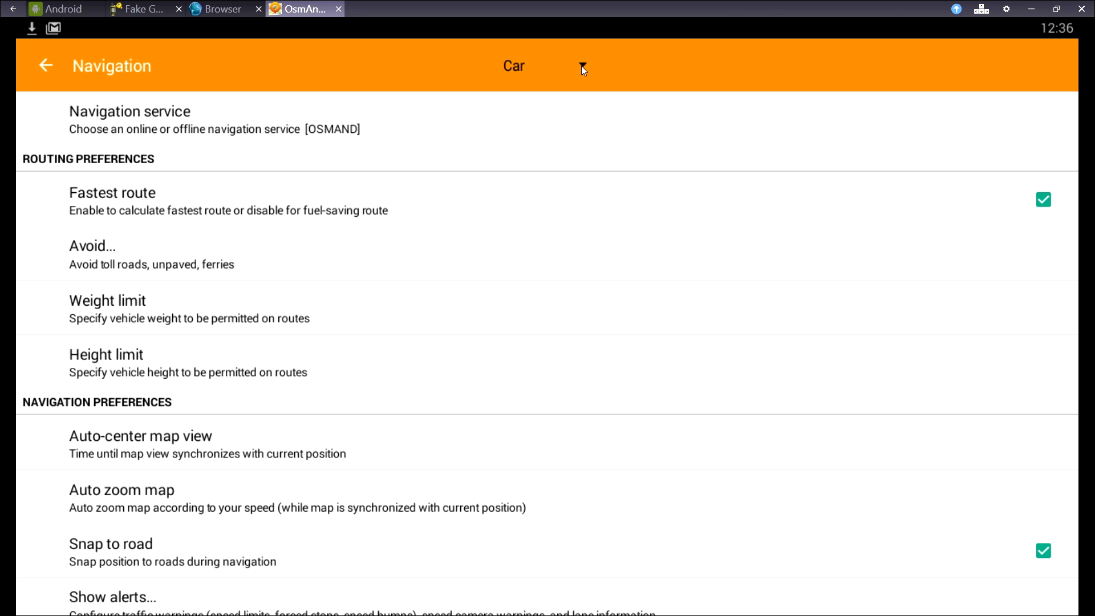
# Step: Review the Bicycle profile's avoid options and auto zoom, which stays off
pyautogui.click(580, 66)
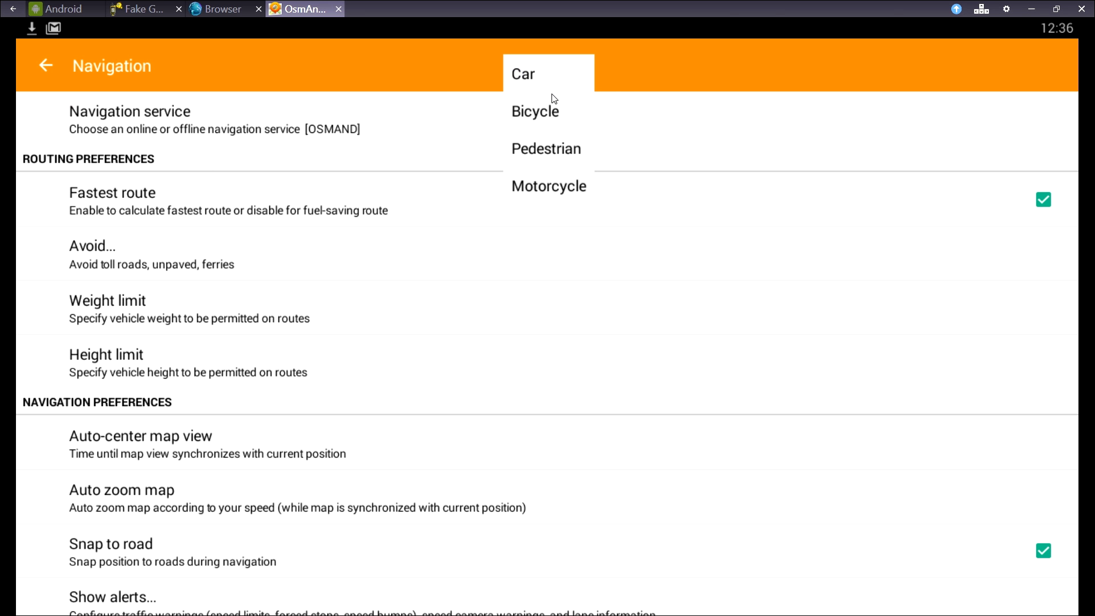
pyautogui.click(546, 115)
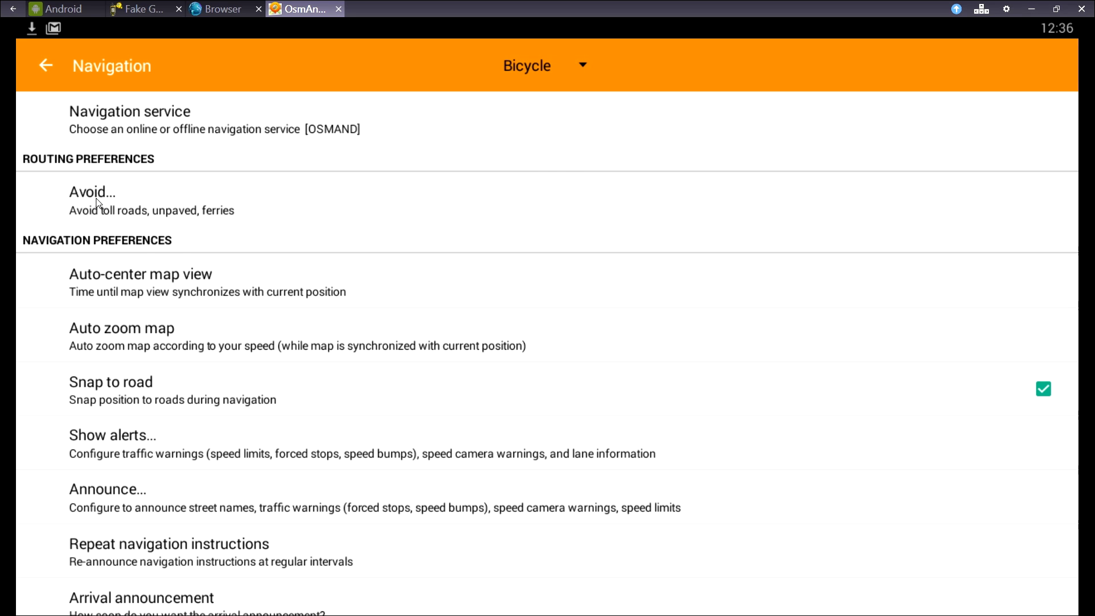
pyautogui.click(153, 203)
pyautogui.press('Escape')
pyautogui.click(188, 345)
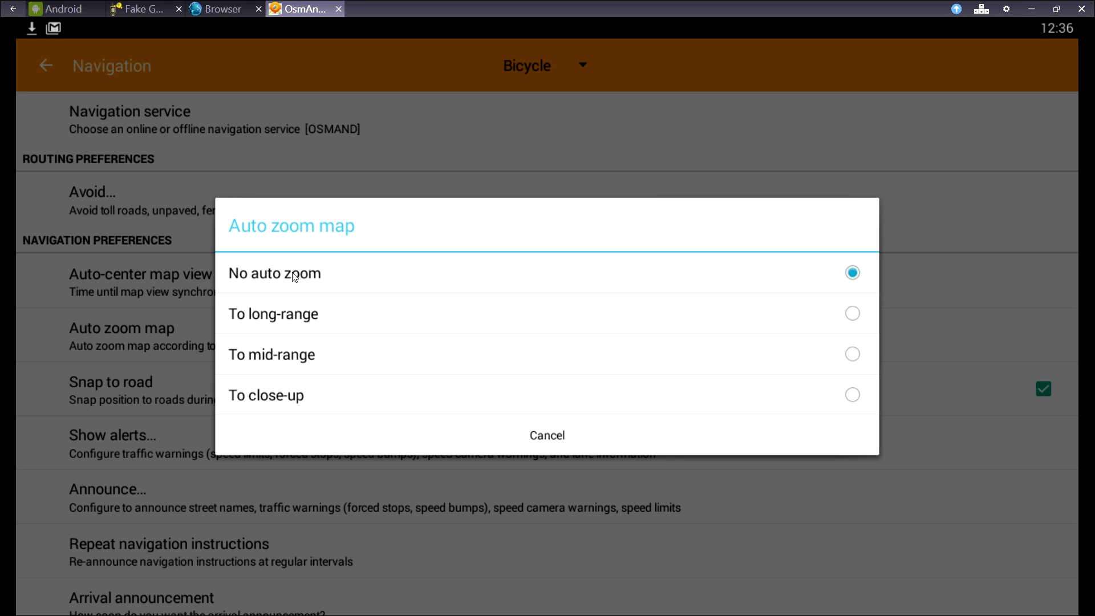
pyautogui.click(461, 158)
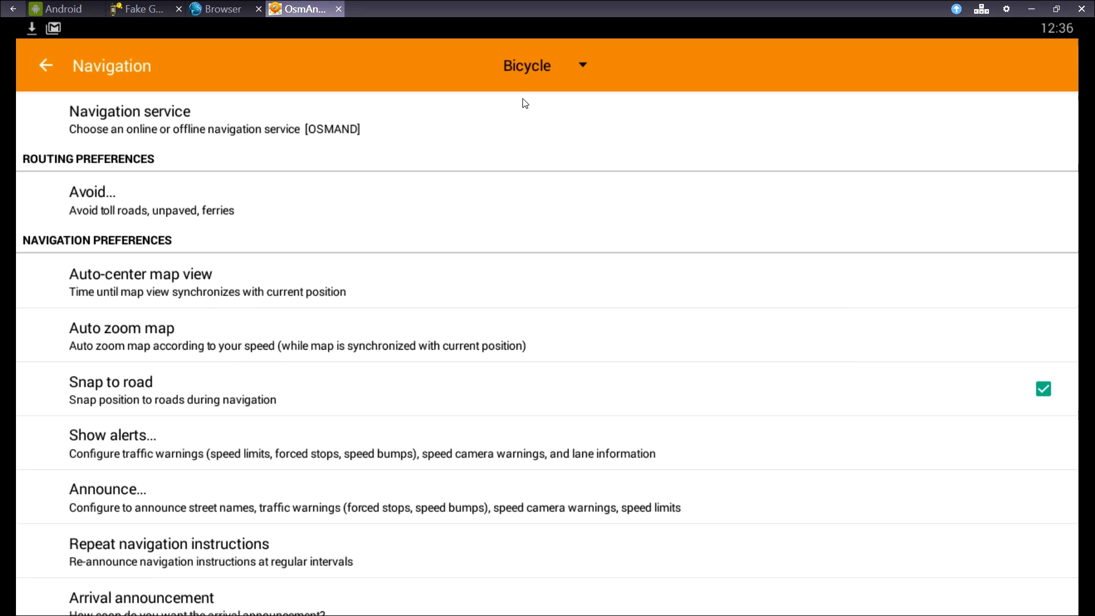
# Step: Switch back to the Car profile and set Auto zoom map to To mid-range
pyautogui.click(580, 66)
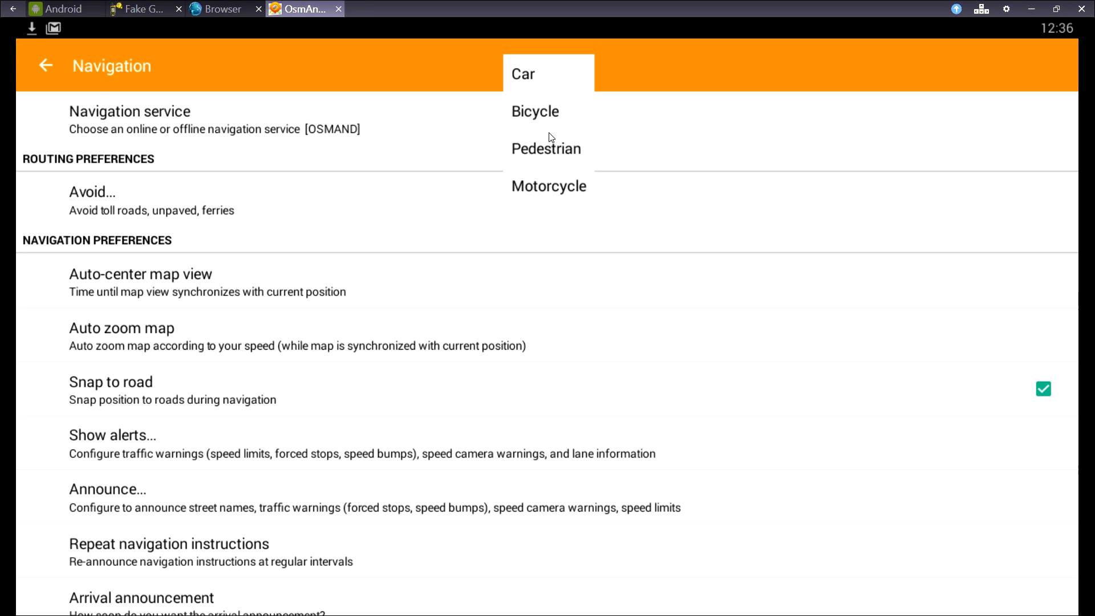
pyautogui.click(528, 75)
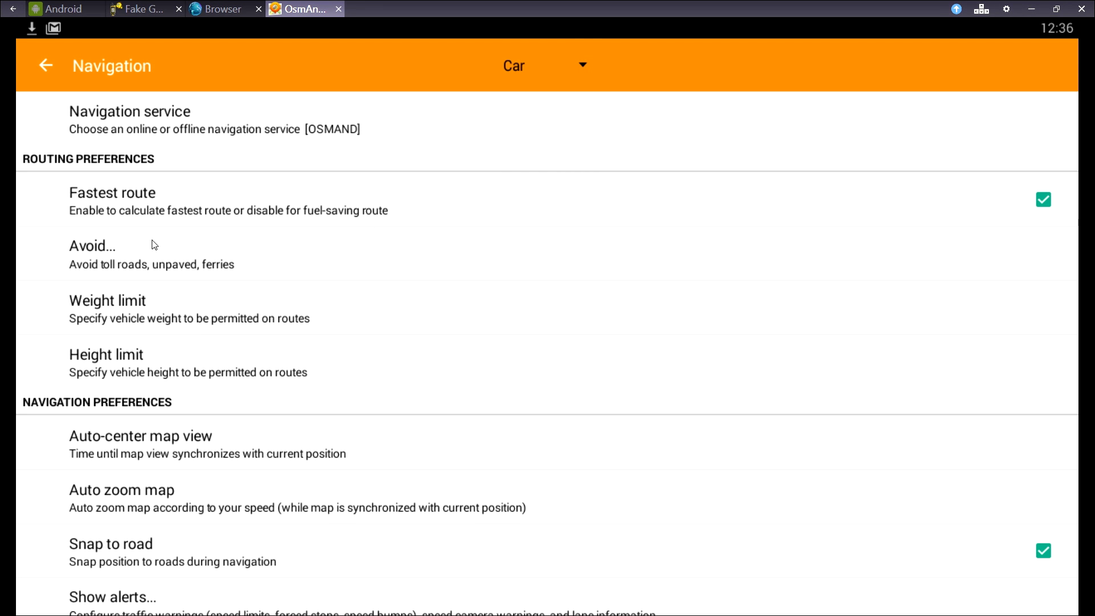
pyautogui.click(187, 503)
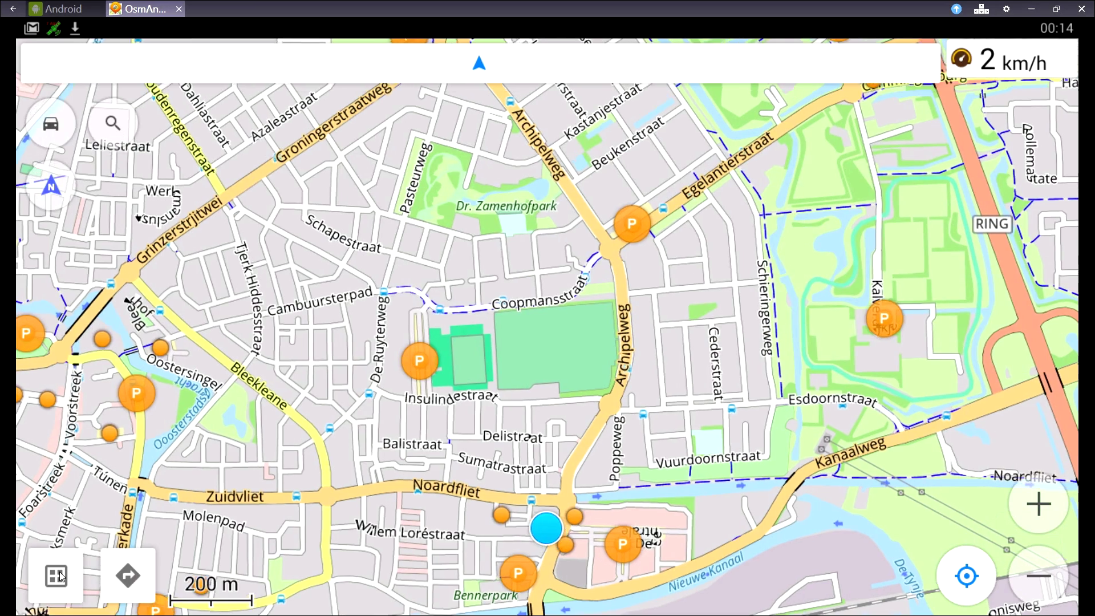
# Step: Show all plugins and enable Parking Position and Distance calculator & planning tool
pyautogui.click(59, 571)
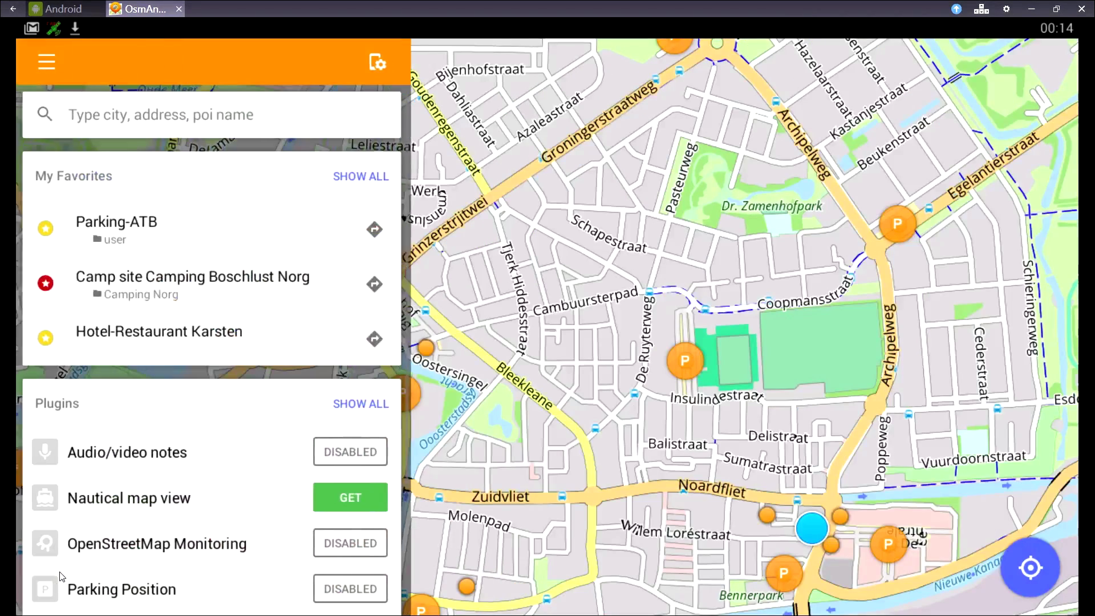
pyautogui.moveTo(161, 542); pyautogui.dragTo(168, 336)
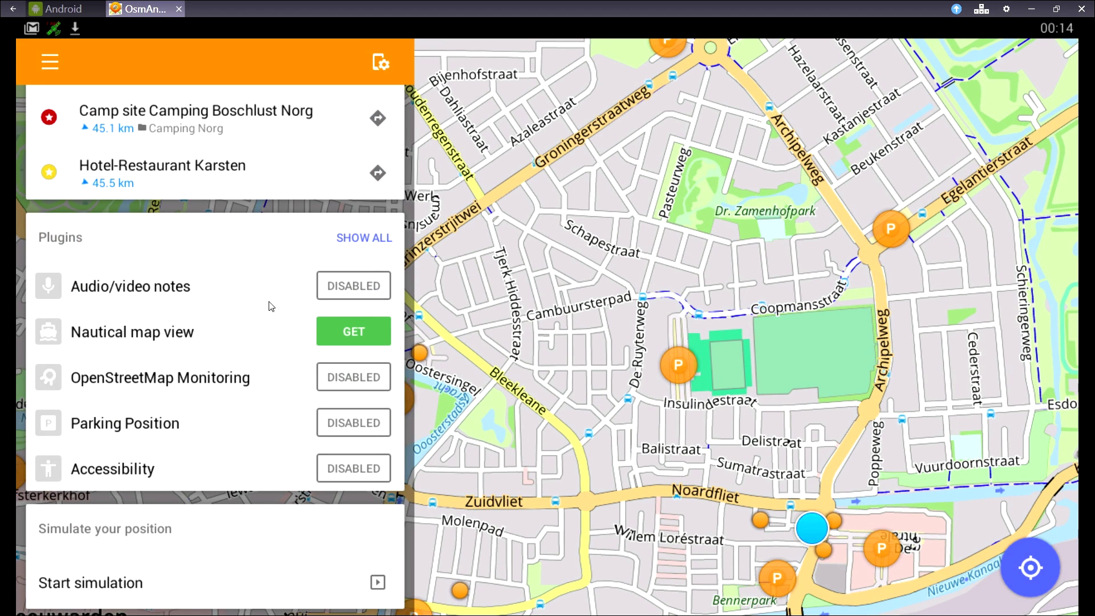
pyautogui.click(355, 237)
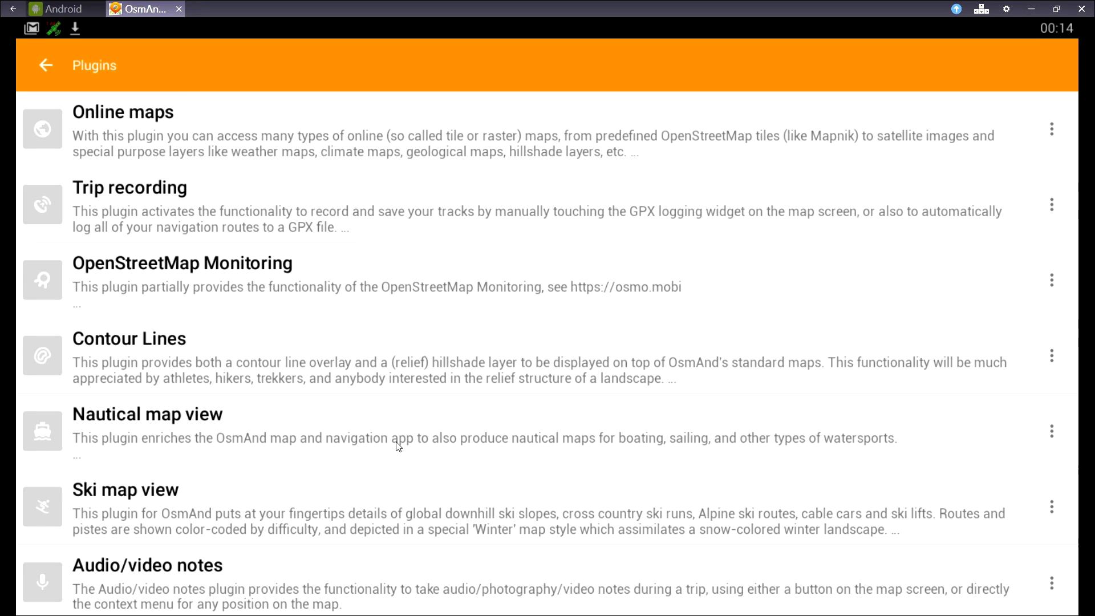
pyautogui.moveTo(387, 515); pyautogui.dragTo(395, 164)
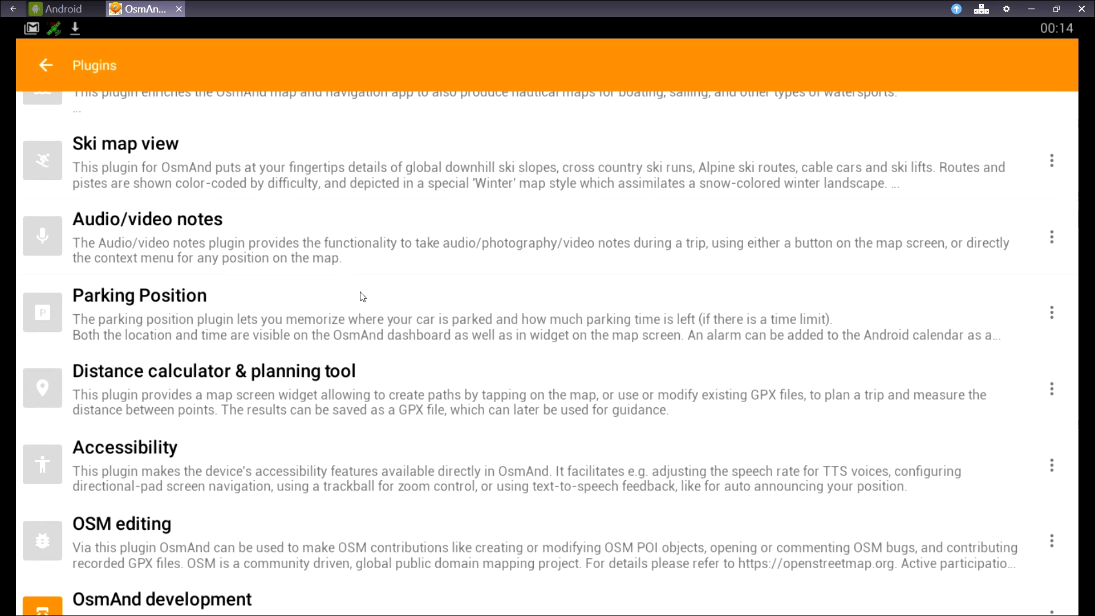
pyautogui.scroll(-1, 46, 577)
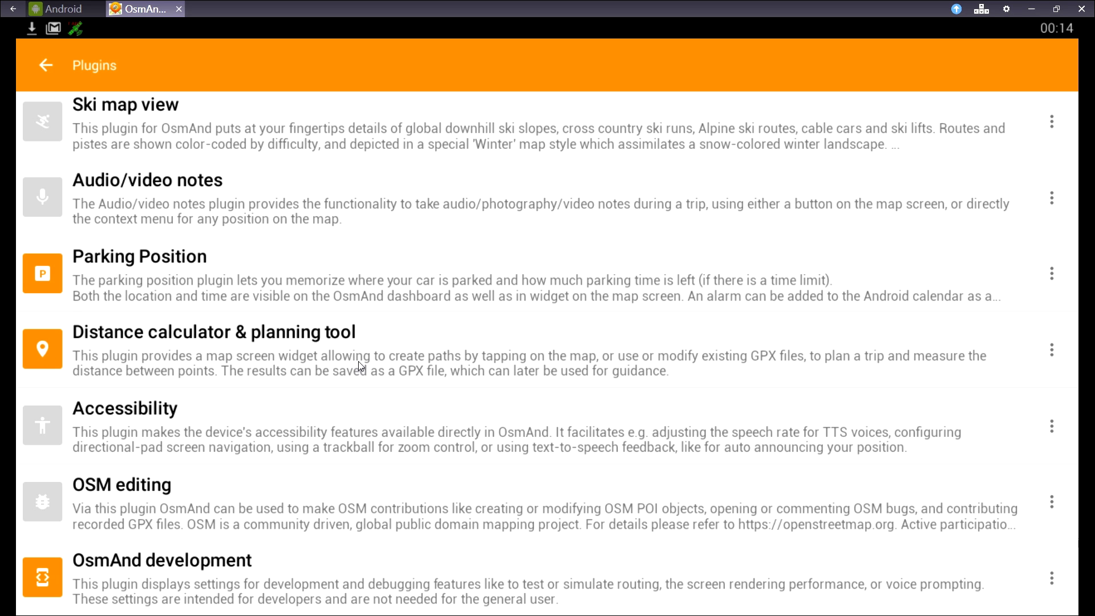
pyautogui.scroll(5, 27, 204)
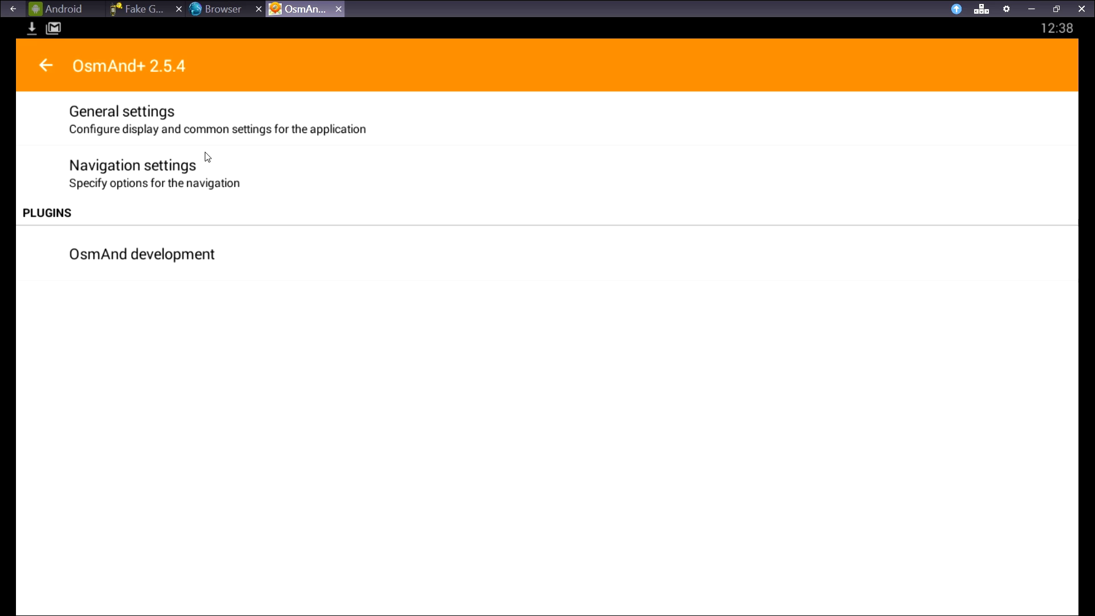
# Step: In OsmAnd development settings, enable the motorcycle profile under Application Profiles
pyautogui.click(164, 258)
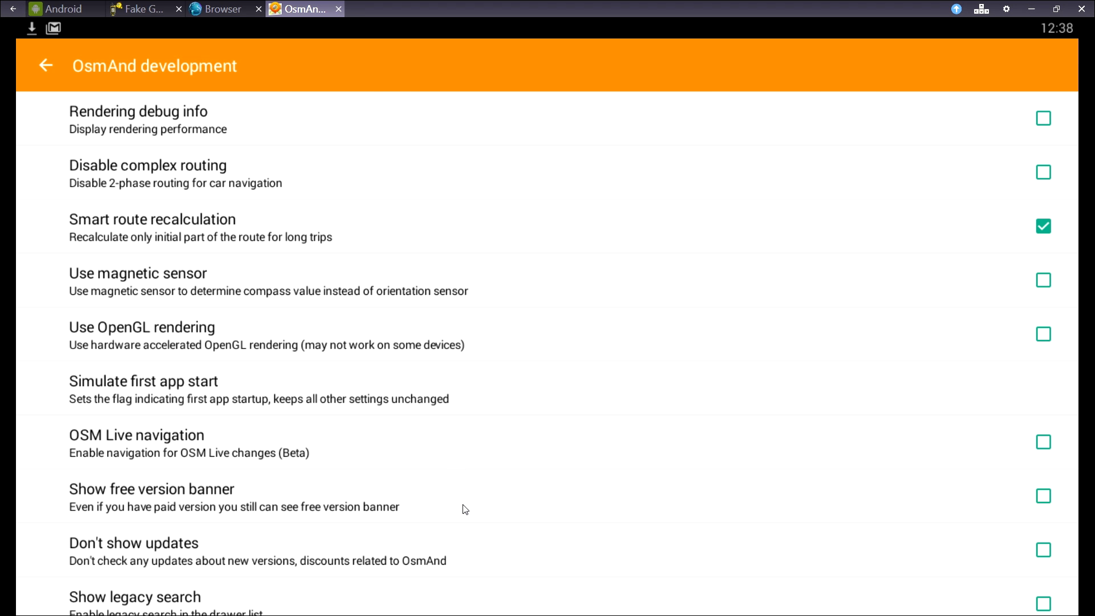
pyautogui.moveTo(464, 494); pyautogui.dragTo(467, 206)
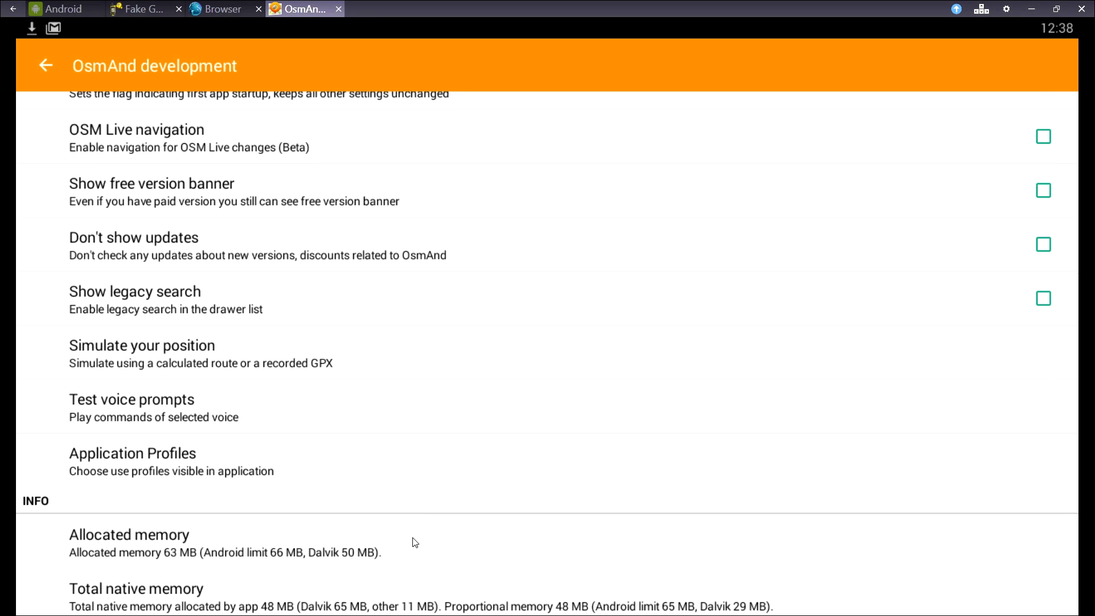
pyautogui.moveTo(413, 543); pyautogui.dragTo(447, 208)
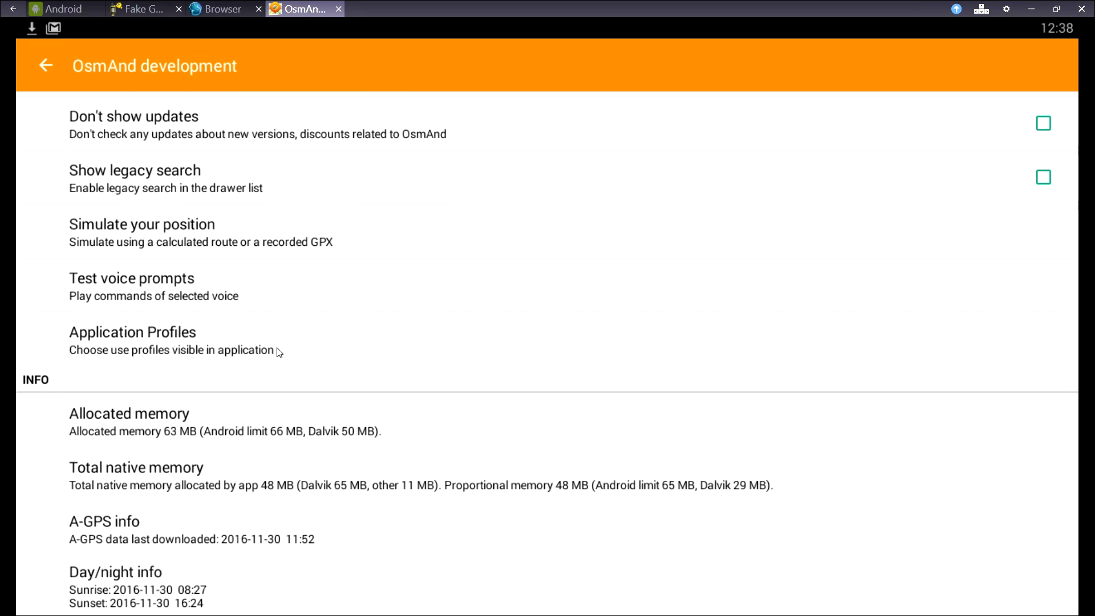
pyautogui.click(112, 337)
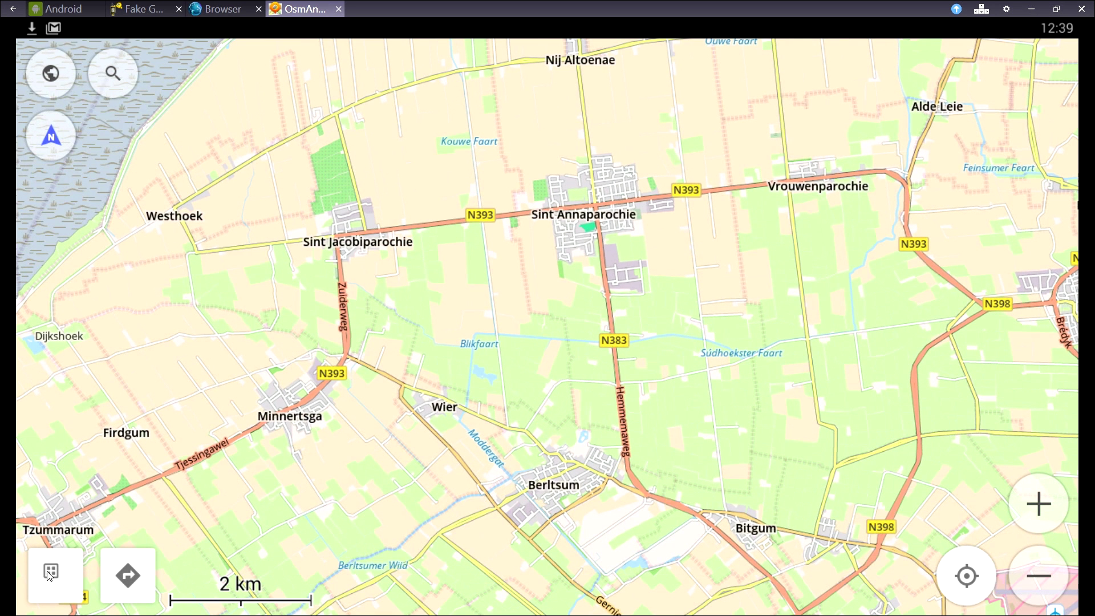
# Step: Browse the LOCAL maps in Download maps and confirm UPDATES shows nothing pending
pyautogui.click(50, 572)
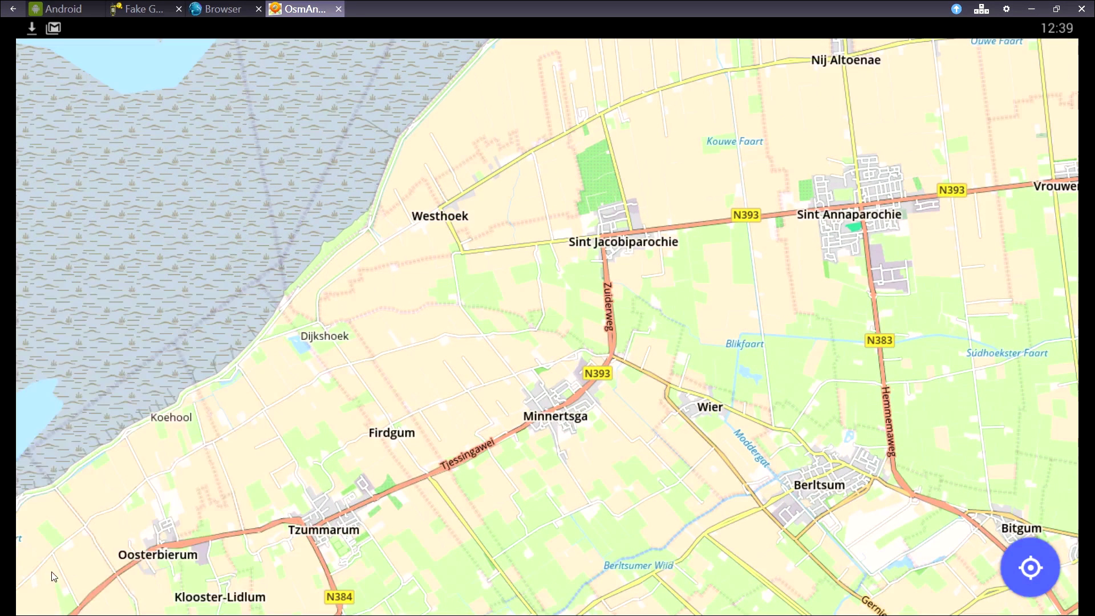
pyautogui.click(50, 64)
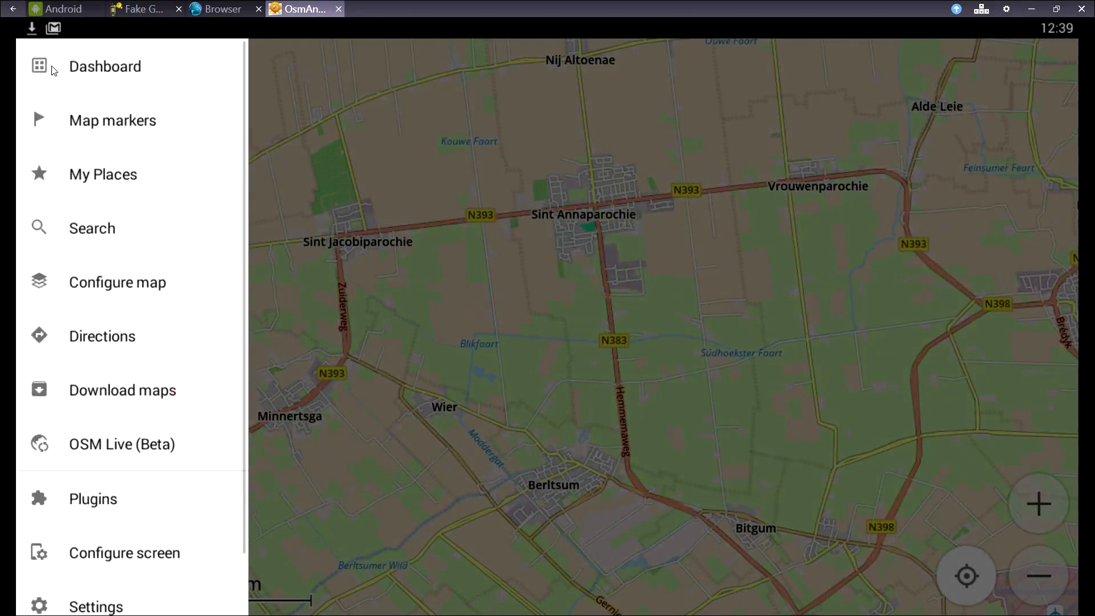
pyautogui.click(136, 393)
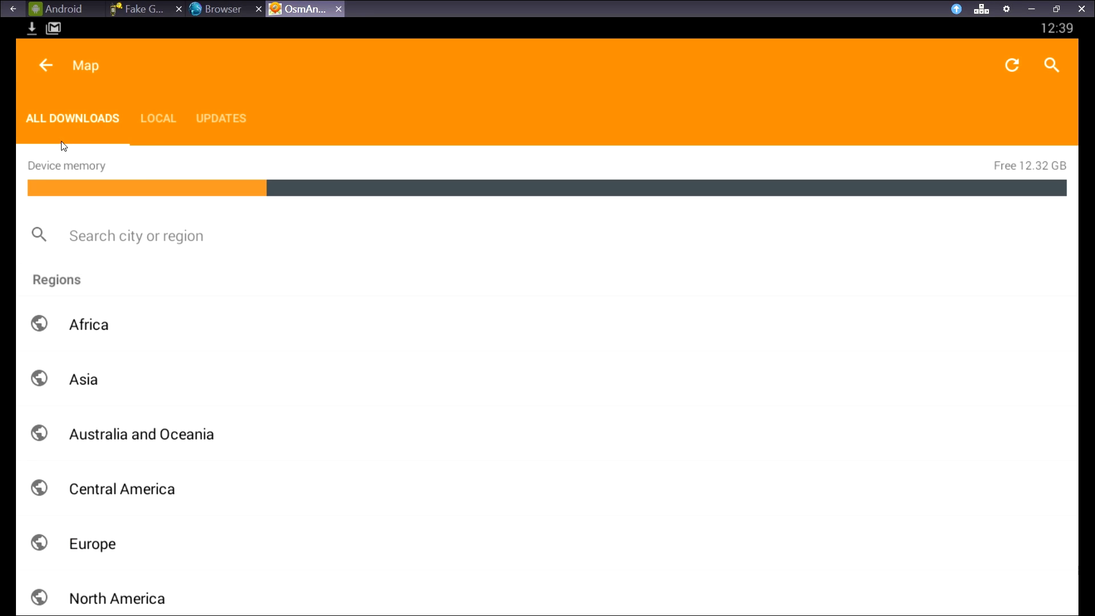
pyautogui.click(160, 121)
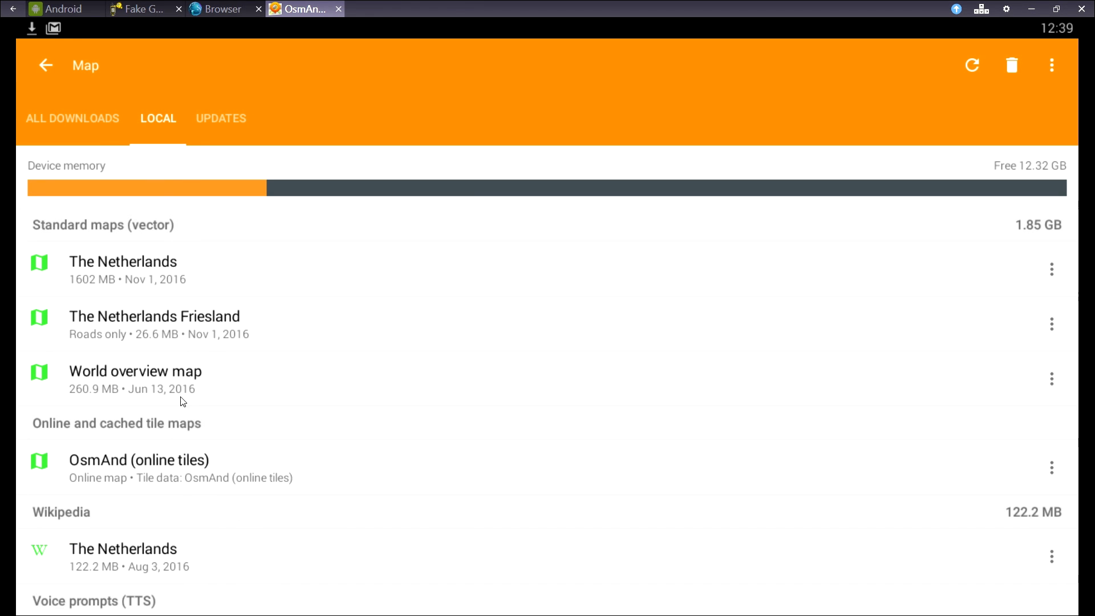
pyautogui.moveTo(180, 497); pyautogui.dragTo(195, 227)
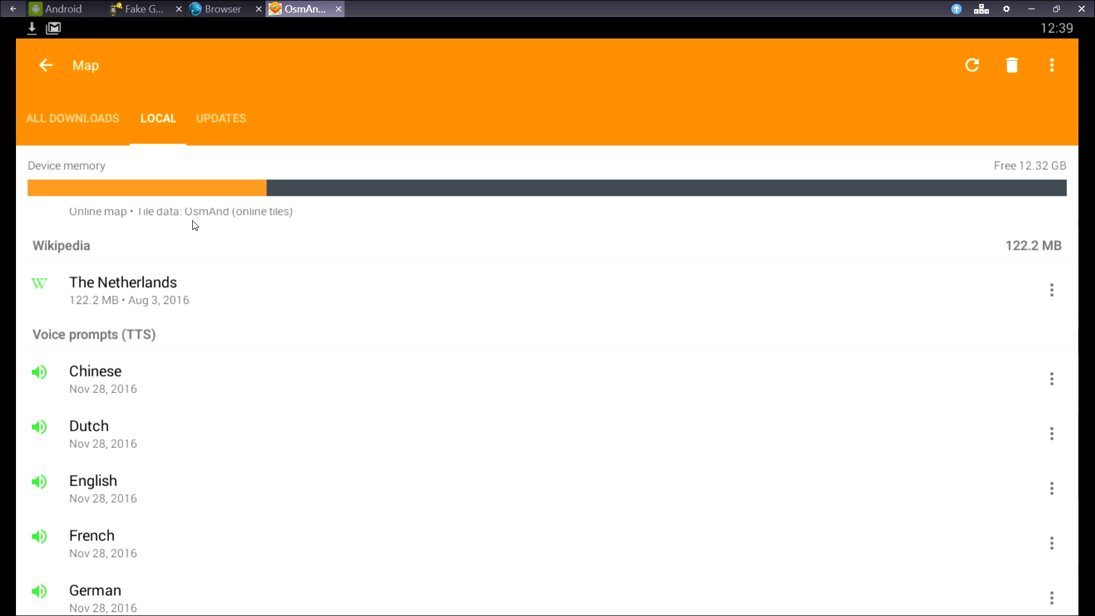
pyautogui.moveTo(179, 485); pyautogui.dragTo(206, 610)
pyautogui.moveTo(201, 226); pyautogui.dragTo(199, 455)
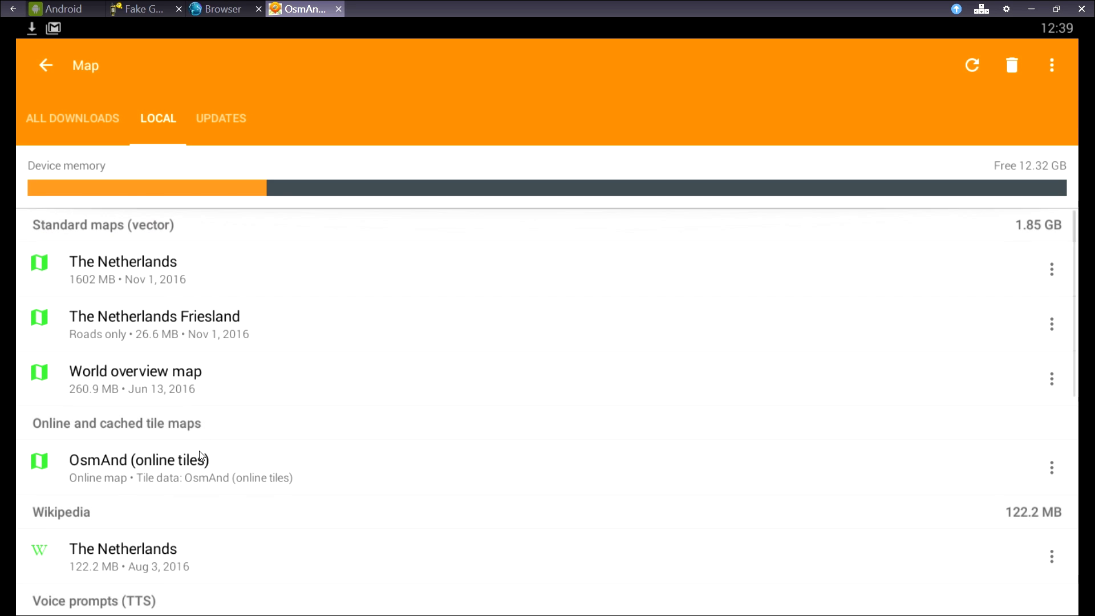
pyautogui.click(214, 117)
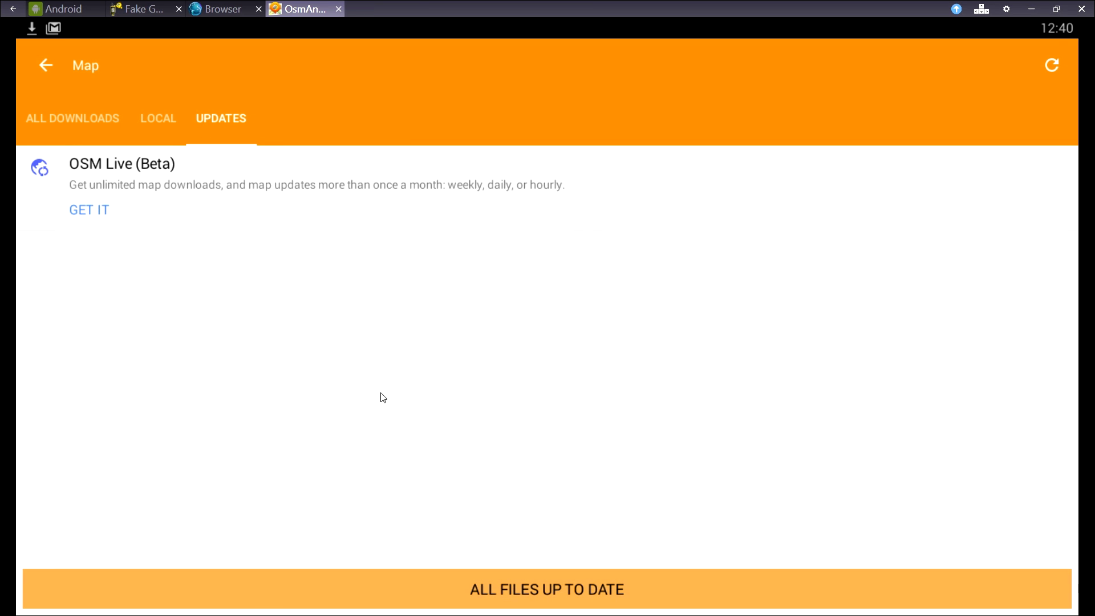
pyautogui.moveTo(256, 278); pyautogui.dragTo(1052, 272)
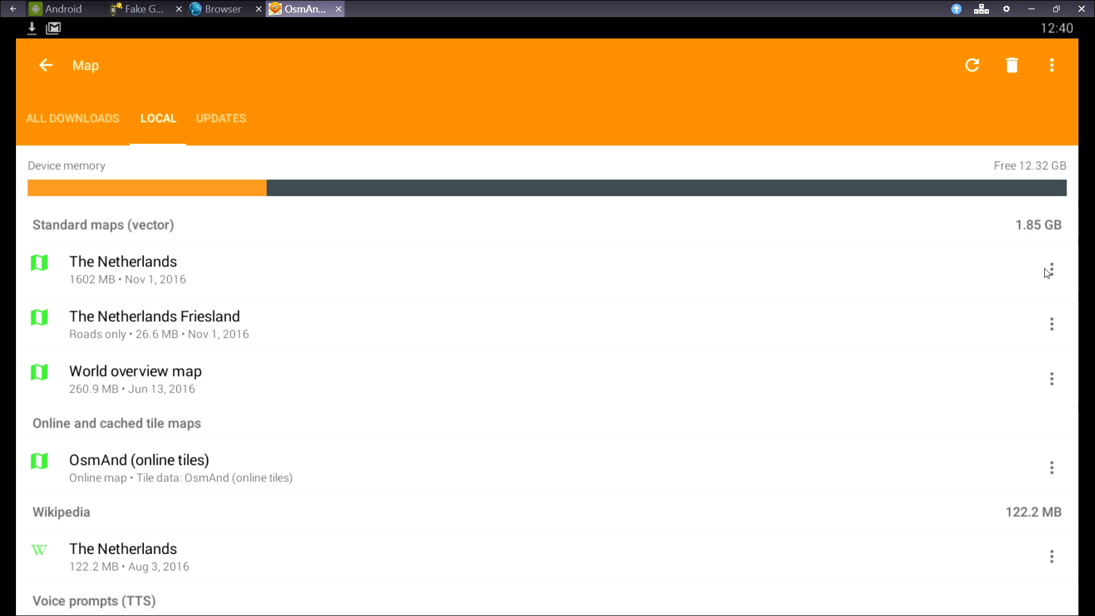
# Step: Deactivate The Netherlands map and return to the map view
pyautogui.click(1051, 271)
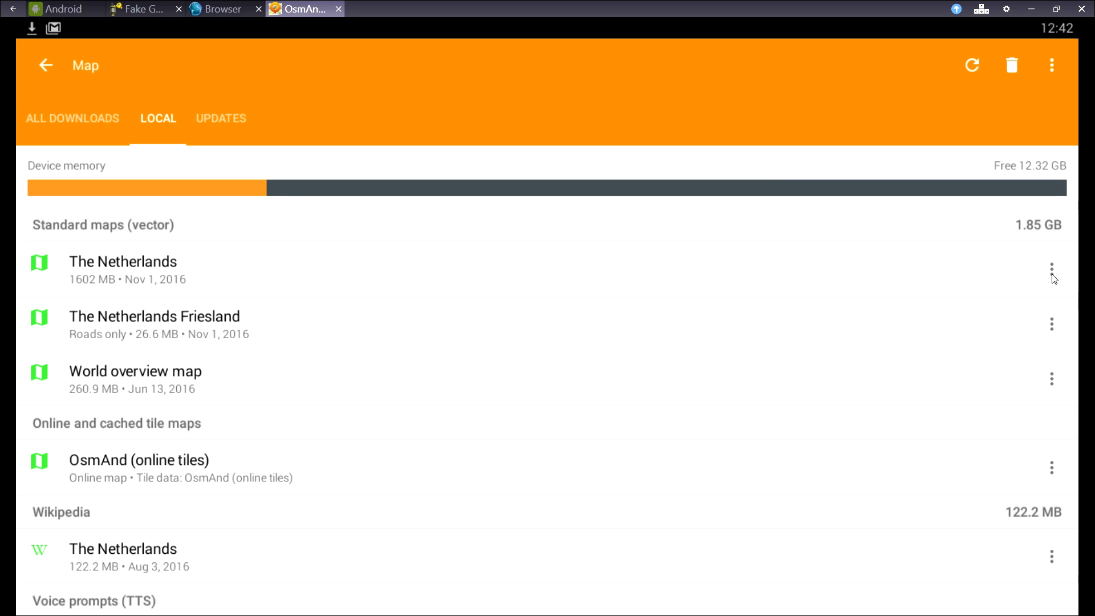
pyautogui.click(1052, 271)
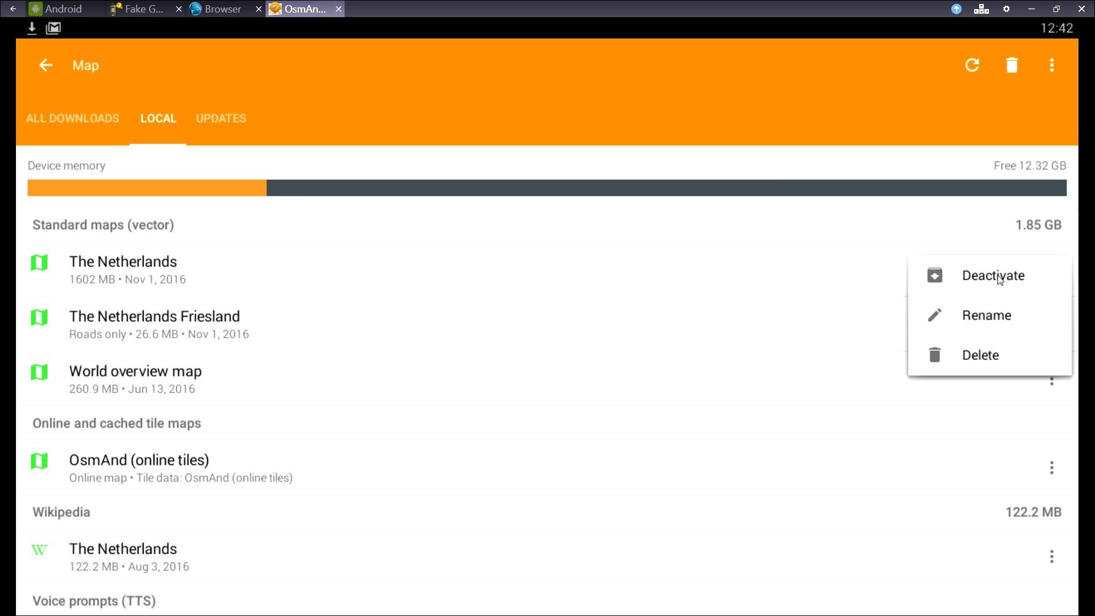
pyautogui.click(999, 279)
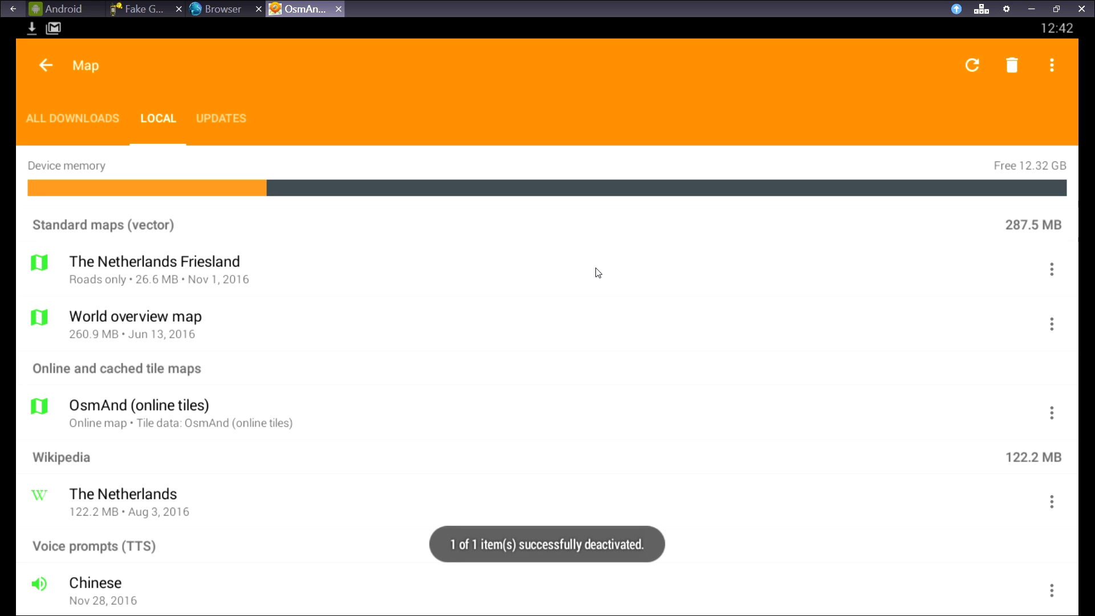
pyautogui.click(57, 69)
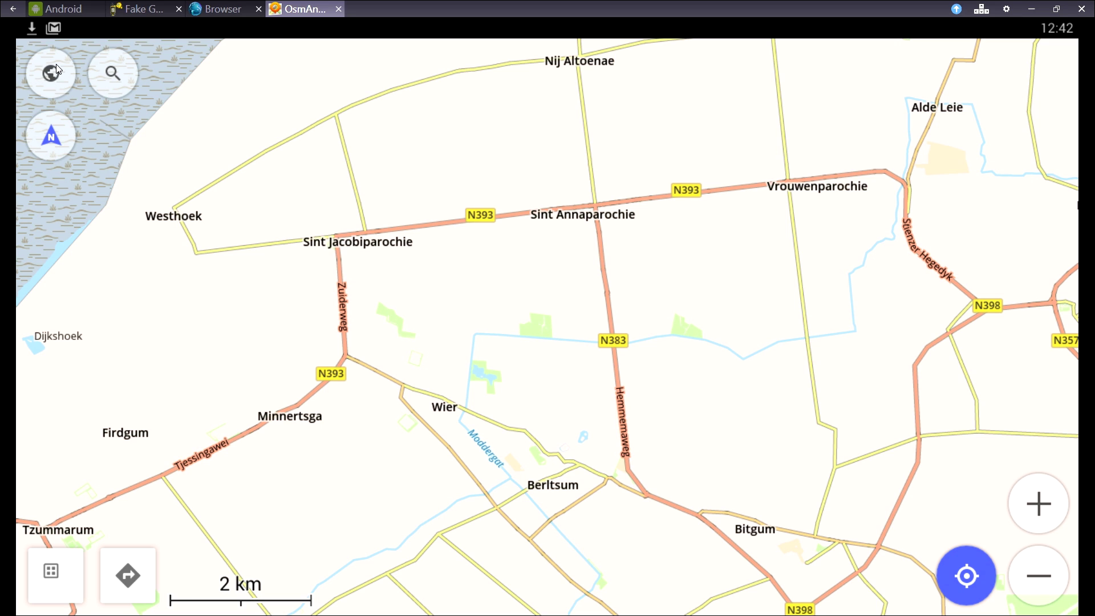
# Step: Enable Transport stops for the bicycle profile in Configure map so bus stops appear
pyautogui.click(54, 74)
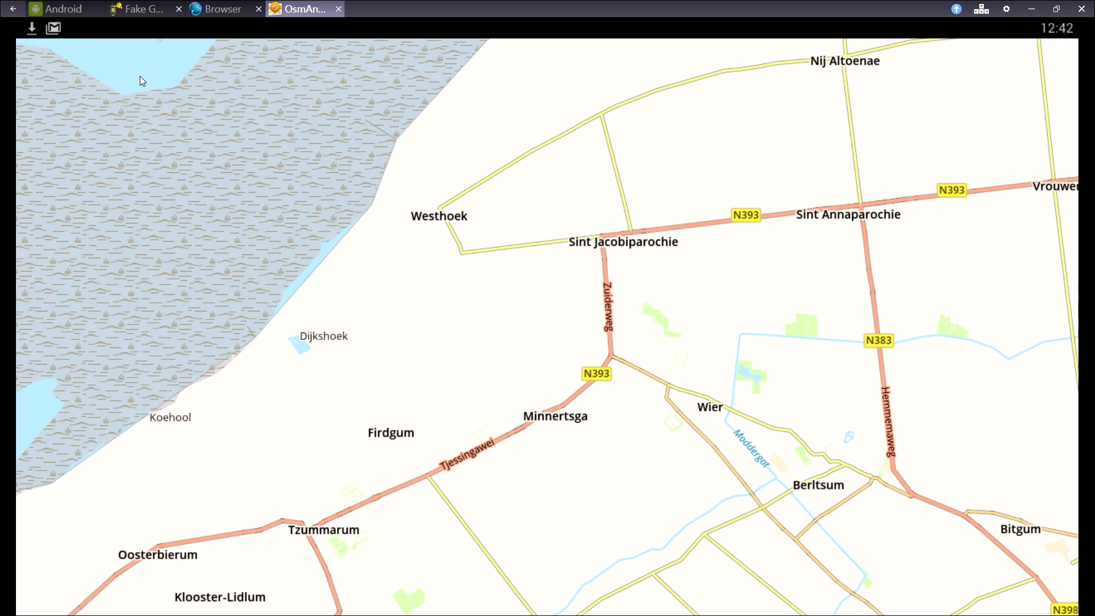
pyautogui.click(116, 106)
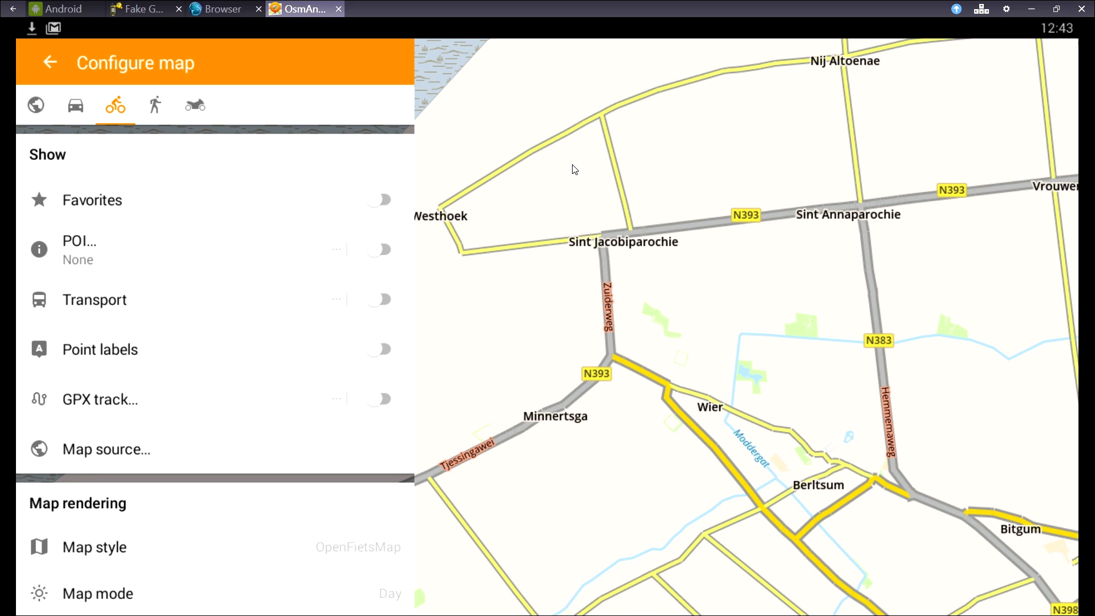
pyautogui.click(759, 232)
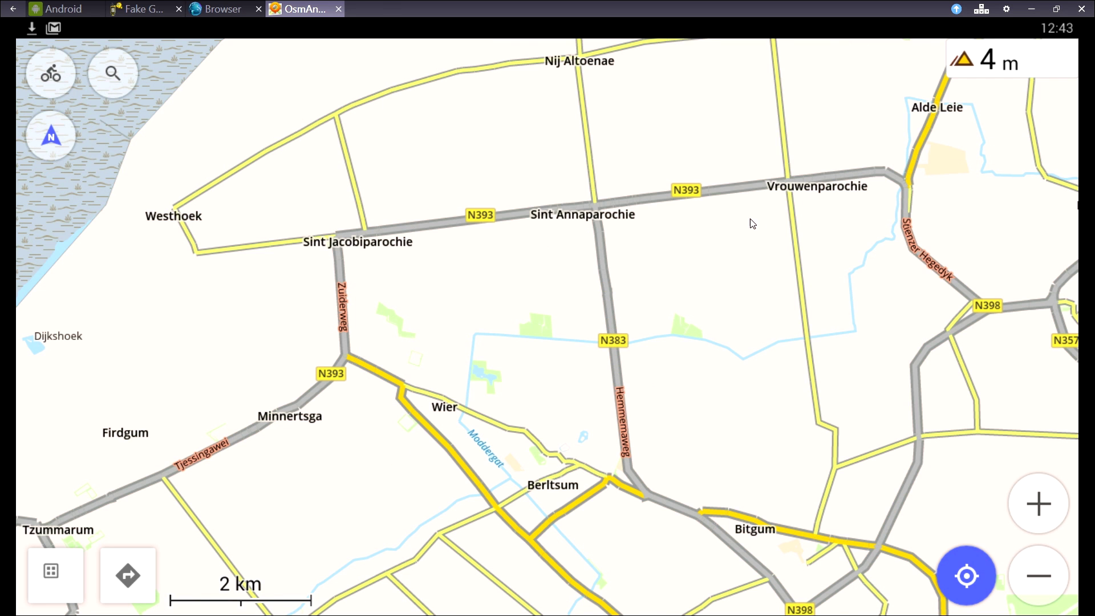
pyautogui.moveTo(717, 152); pyautogui.dragTo(722, 199)
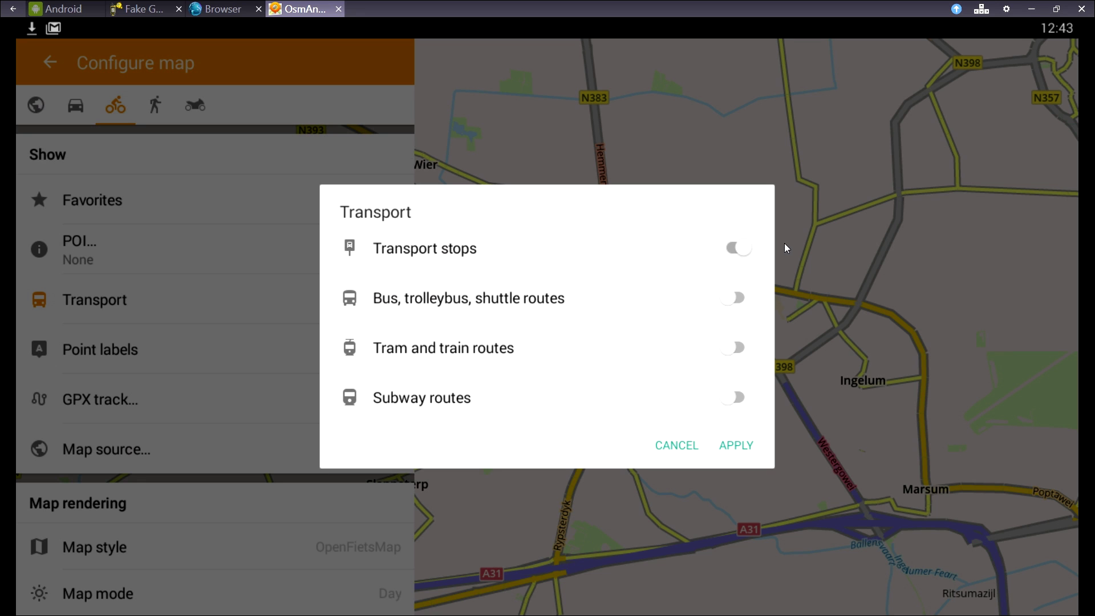
pyautogui.click(772, 247)
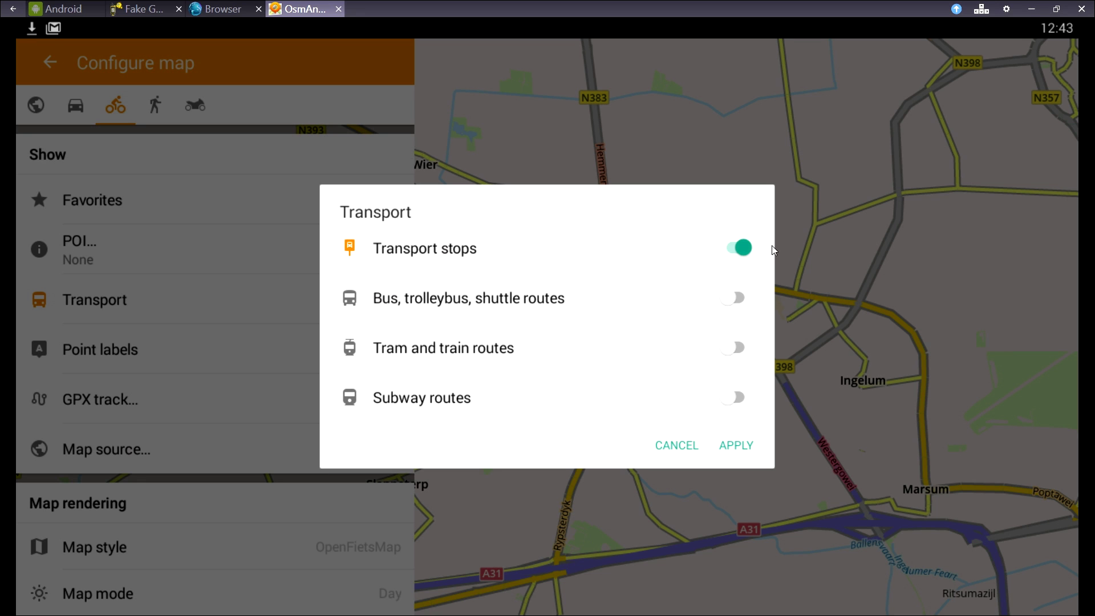
pyautogui.click(744, 444)
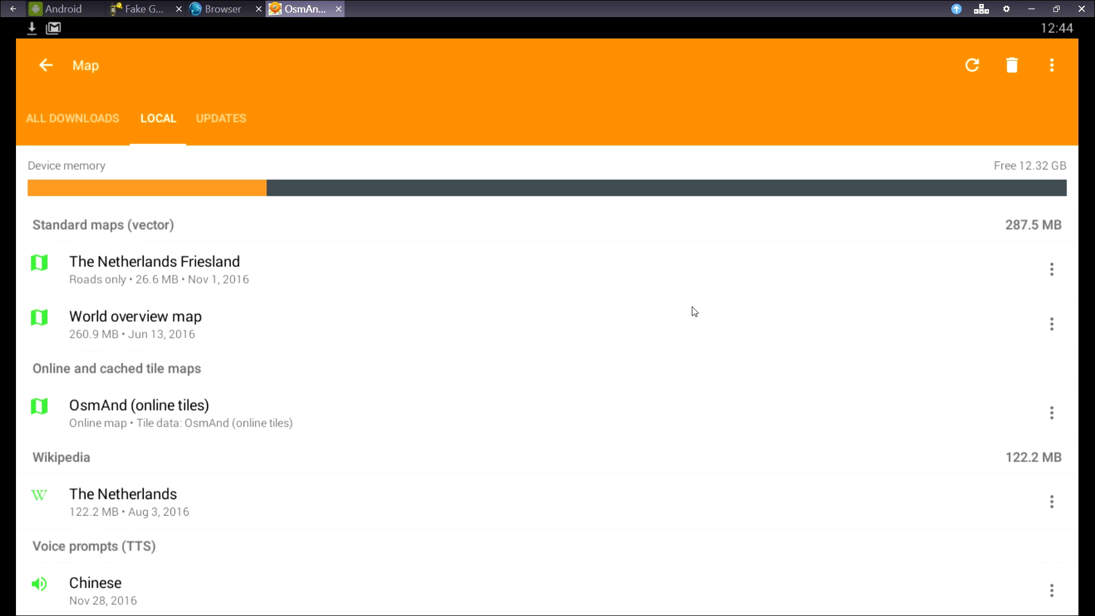
# Step: Activate the deactivated Netherlands map again and go back to the map at Warten
pyautogui.scroll(-10, 675, 397)
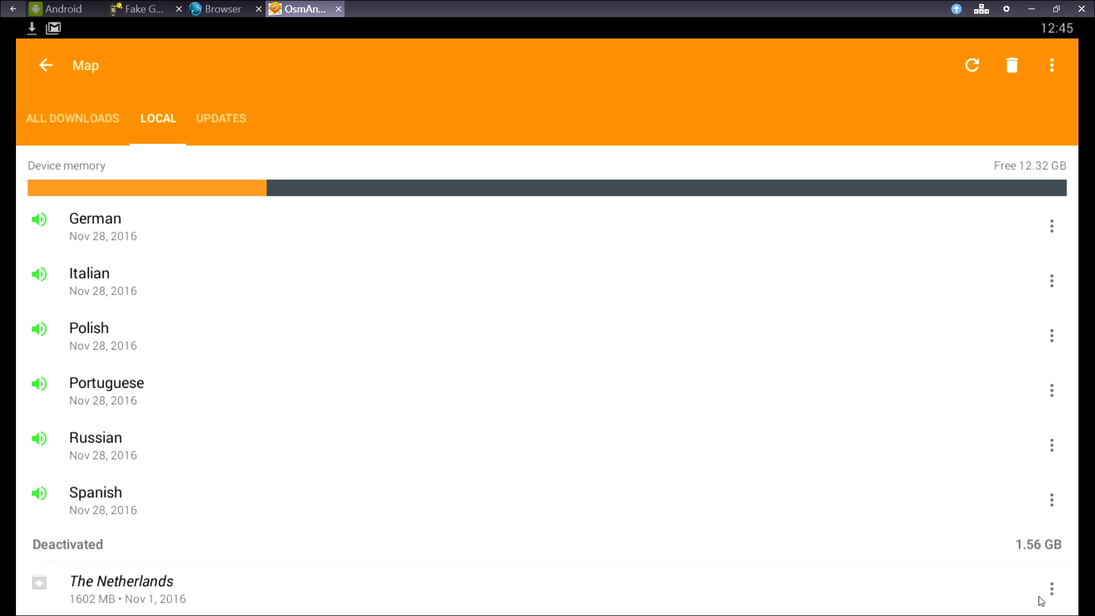
pyautogui.click(1053, 593)
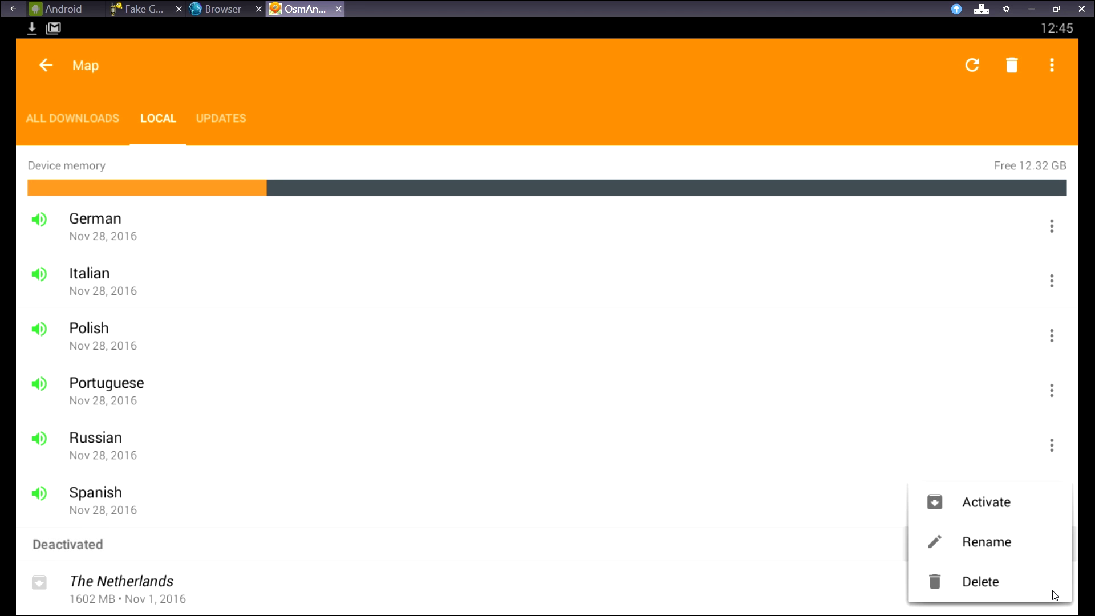
pyautogui.click(996, 505)
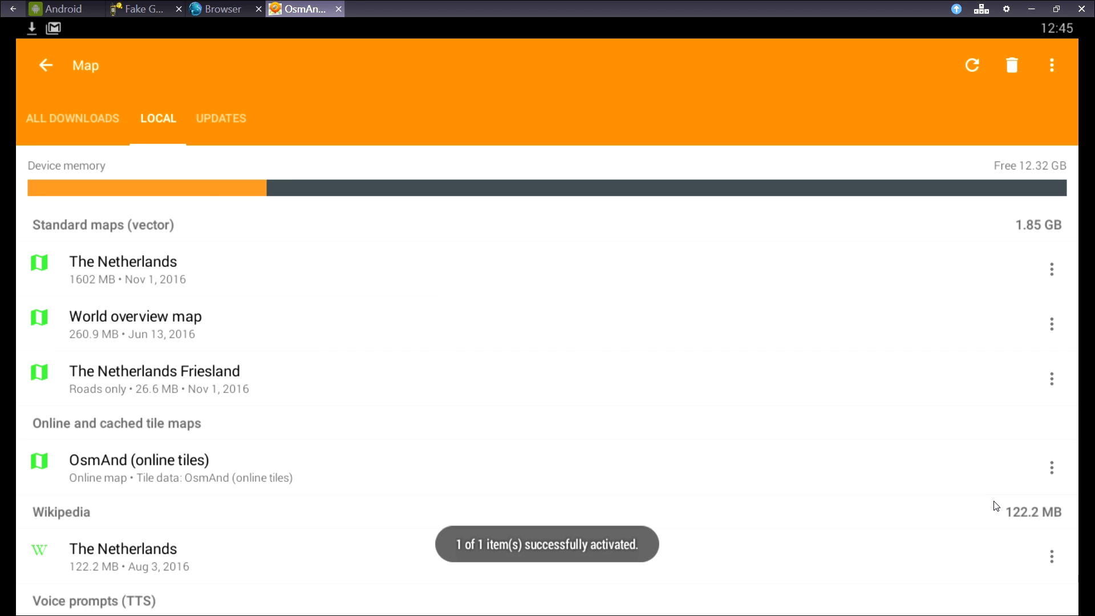
pyautogui.press('Escape')
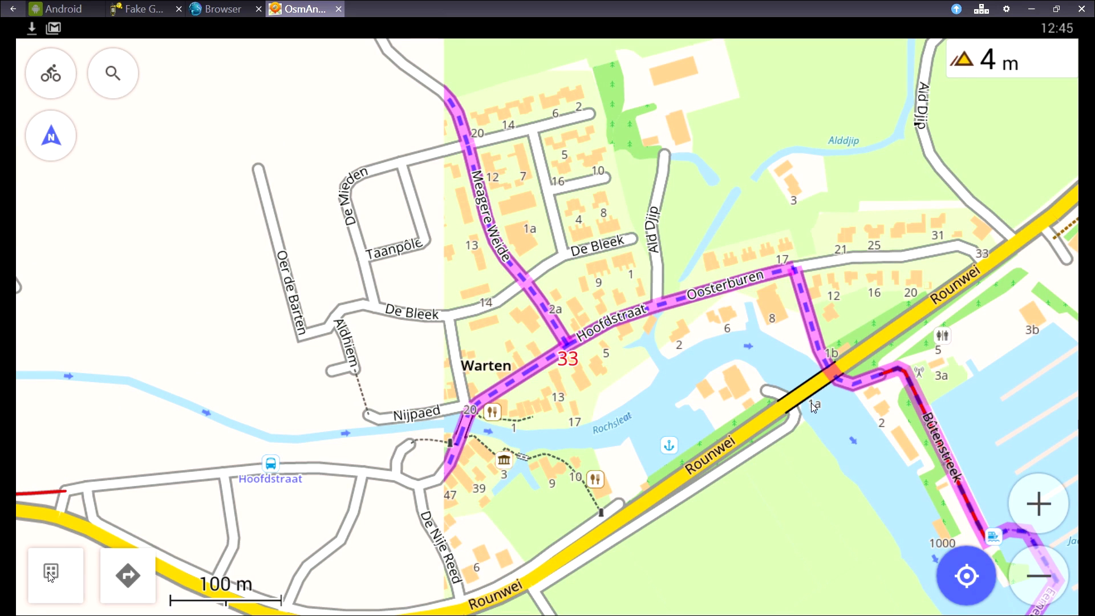
# Step: Open Configure screen from the drawer menu and review the Car profile's right-panel widgets
pyautogui.click(113, 73)
pyautogui.click(46, 61)
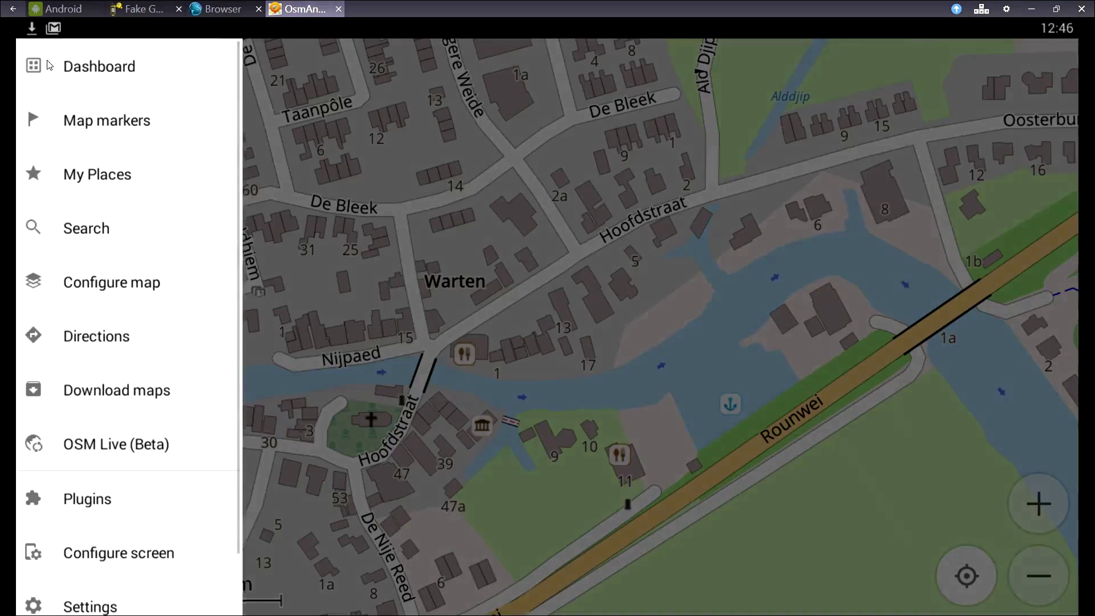
pyautogui.moveTo(122, 514); pyautogui.dragTo(127, 284)
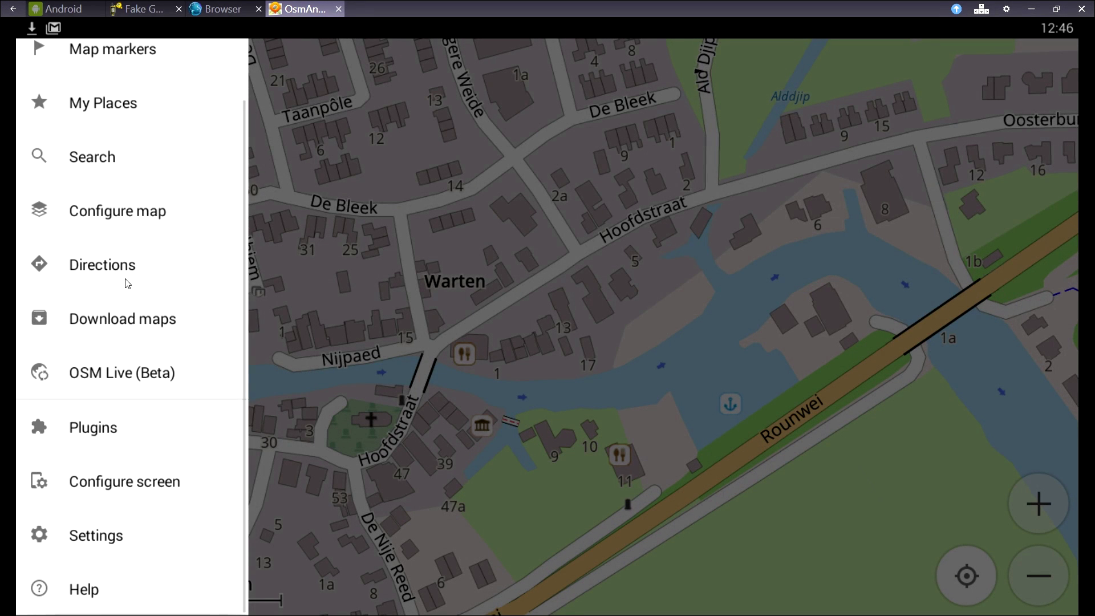
pyautogui.click(121, 485)
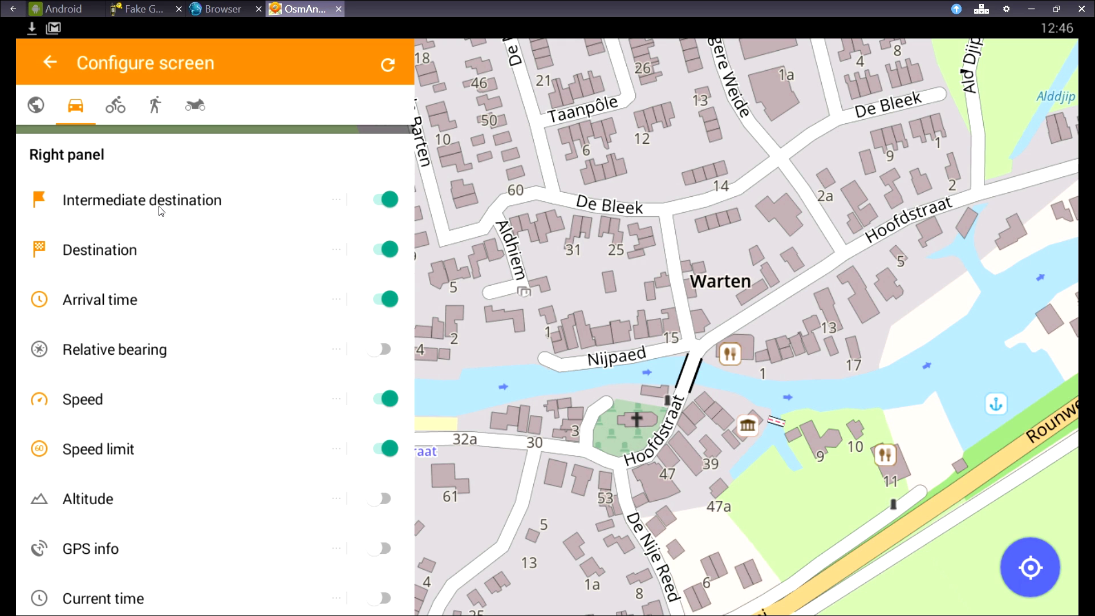
pyautogui.moveTo(241, 426); pyautogui.dragTo(225, 249)
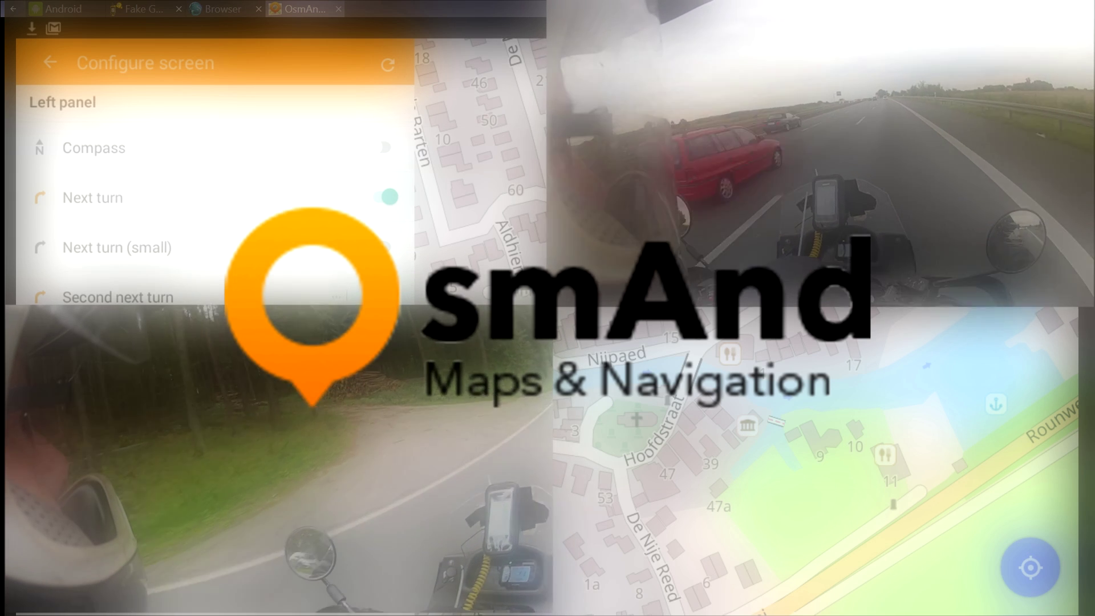